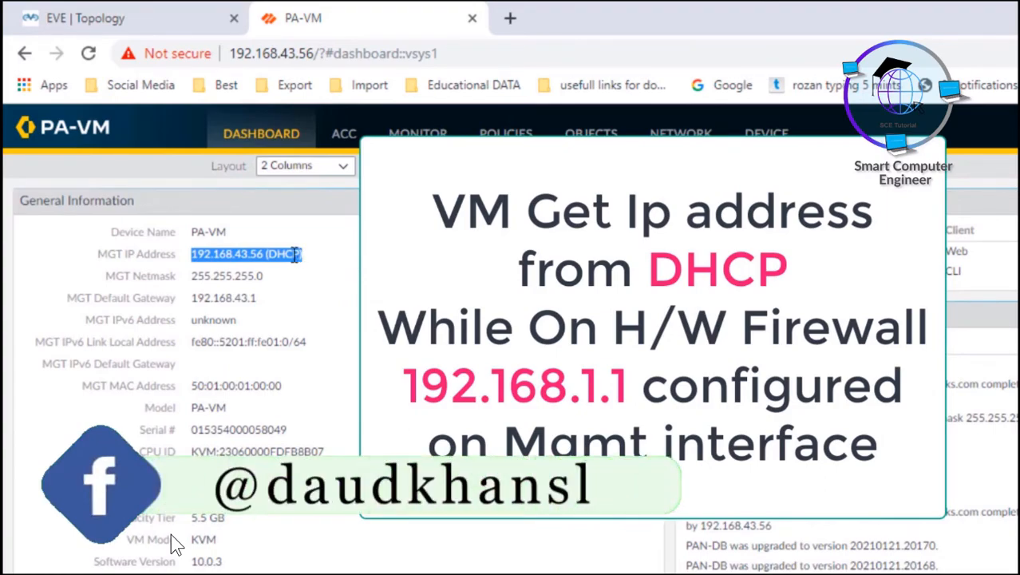
Highlight the management IP, netmask, gateway 192.168.43.1, IPv6, MAC, CPU ID and VM License values.
left_click(229, 253)
left_click_drag(196, 253, 312, 262)
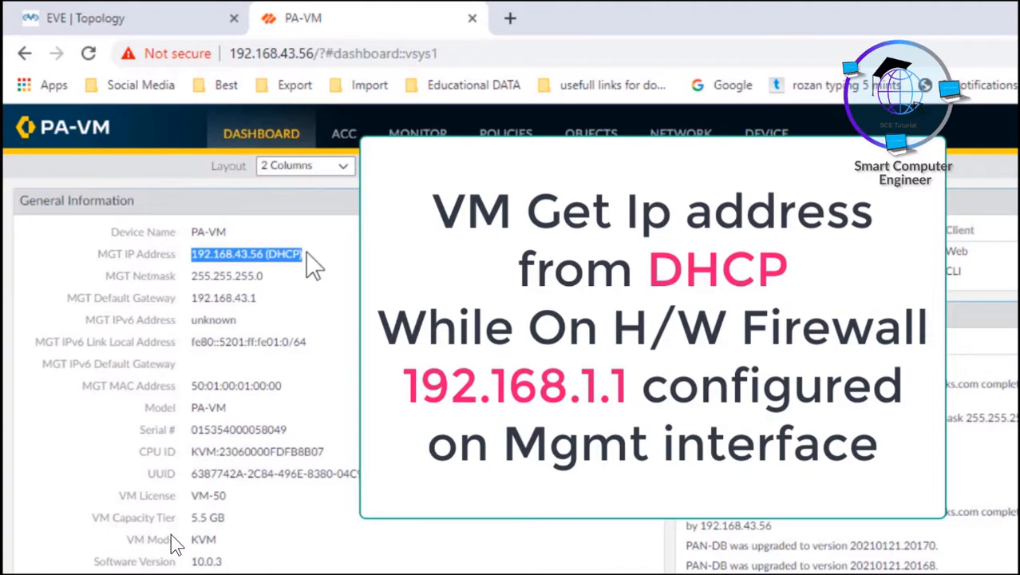
left_click_drag(191, 275, 264, 277)
left_click_drag(192, 297, 261, 307)
left_click_drag(192, 320, 229, 345)
left_click_drag(192, 385, 292, 433)
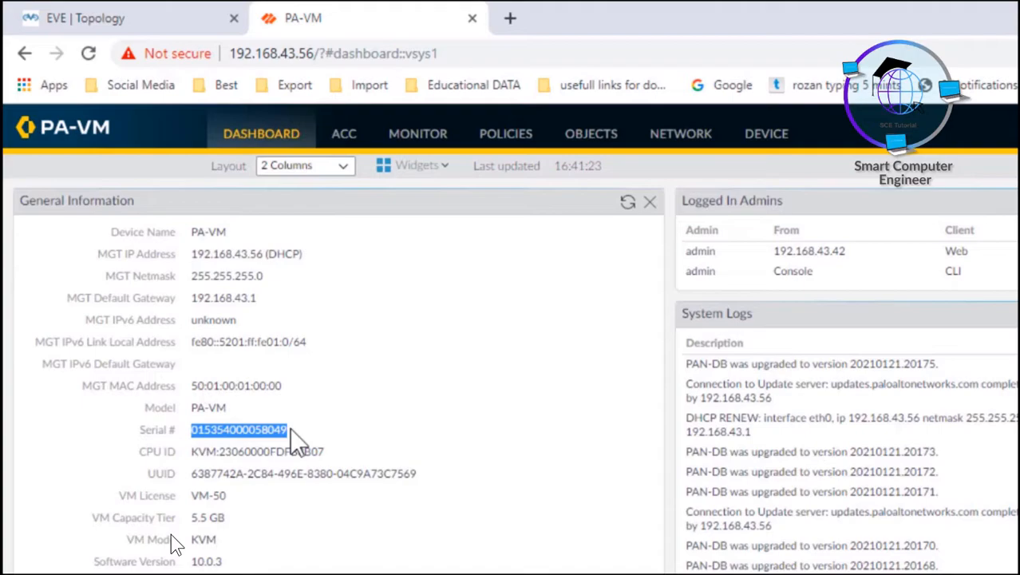
left_click_drag(192, 451, 232, 473)
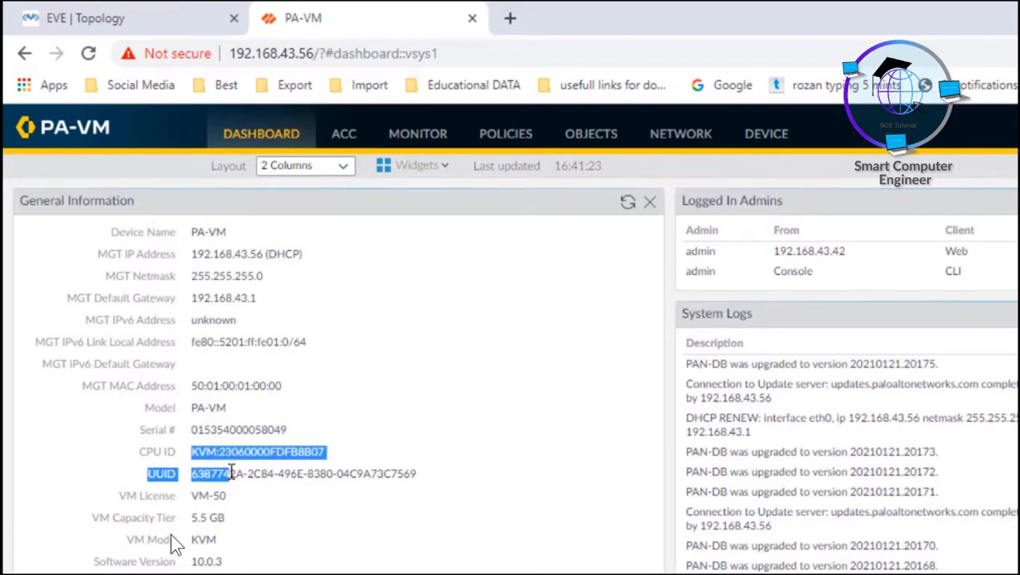
left_click_drag(192, 496, 216, 539)
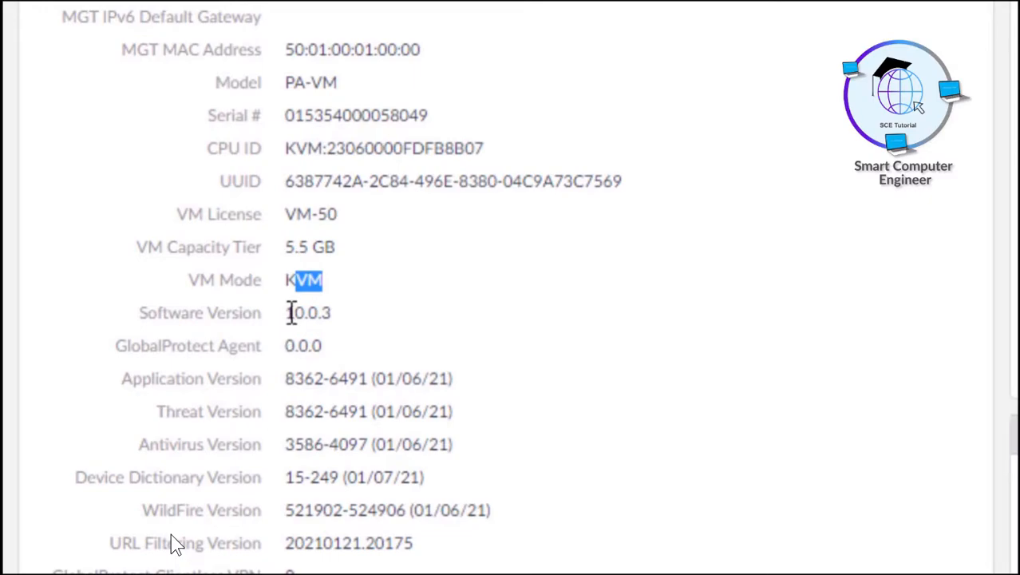
Highlight Software Version 10.0.3, then the GlobalProtect, Application, Threat, Antivirus, WildFire and URL Filtering versions.
left_click_drag(290, 312, 335, 313)
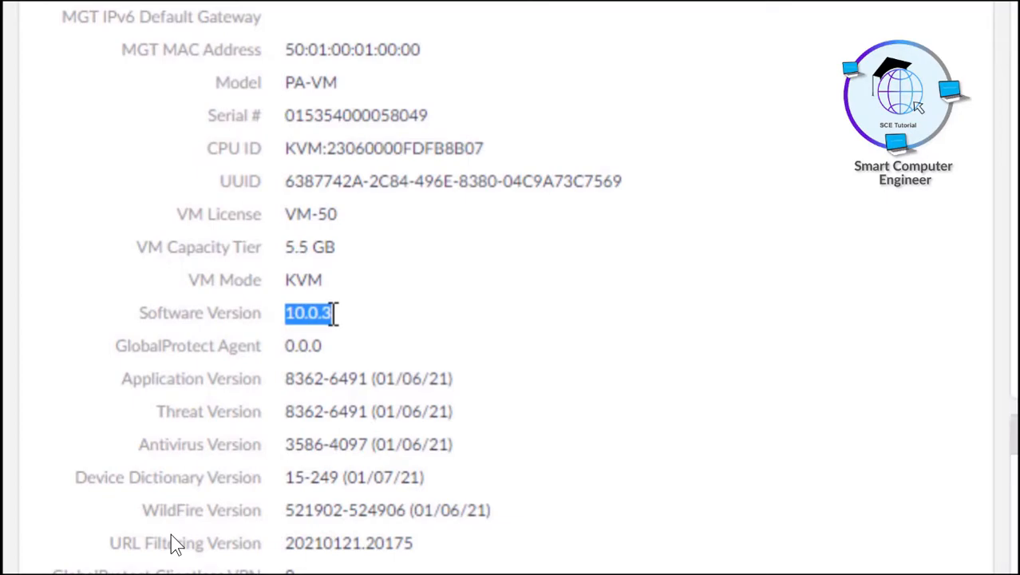
left_click_drag(286, 346, 322, 348)
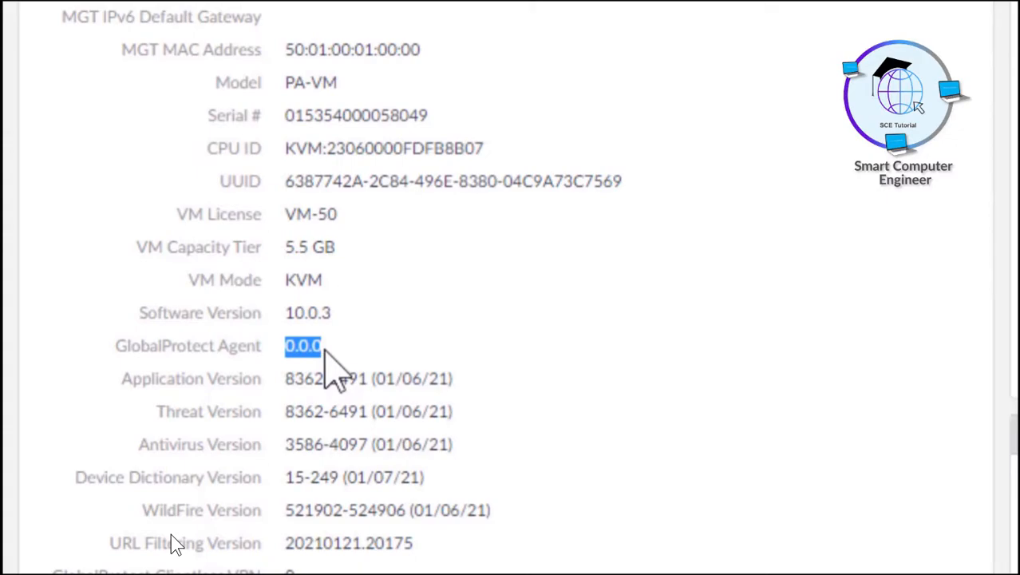
left_click(303, 380)
left_click_drag(286, 380, 444, 381)
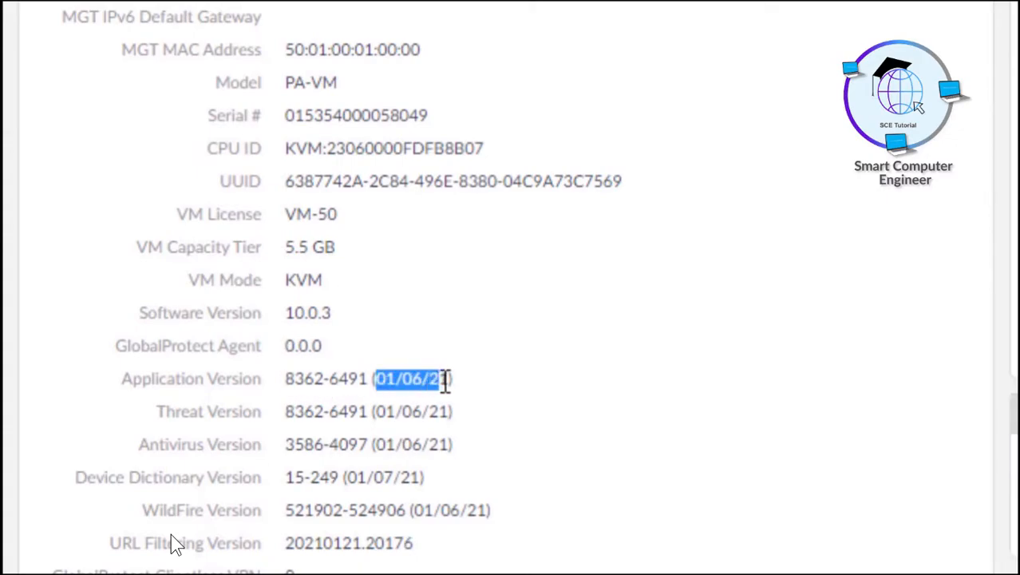
left_click_drag(286, 412, 439, 411)
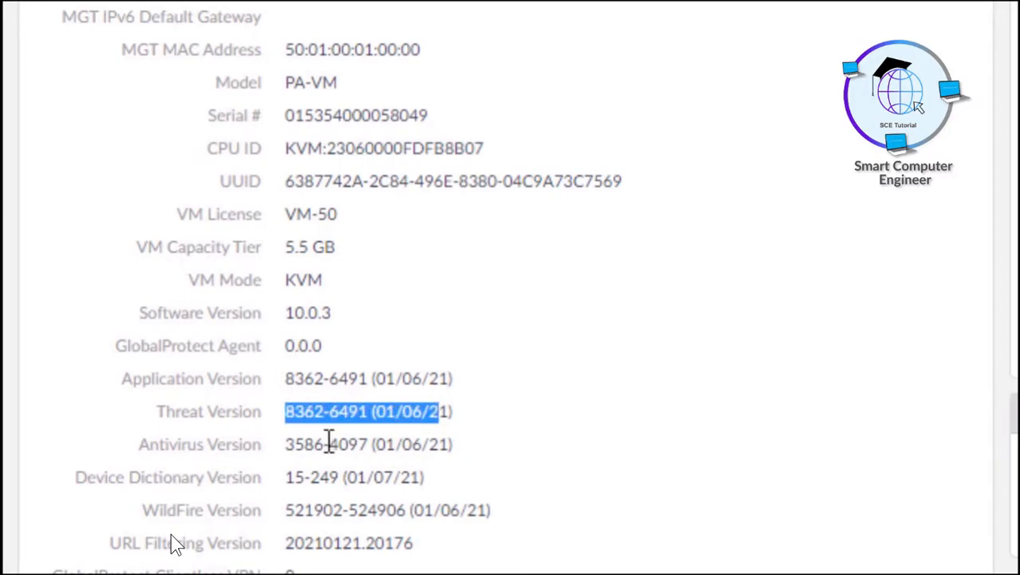
left_click_drag(294, 445, 440, 445)
left_click_drag(289, 479, 360, 479)
left_click_drag(306, 511, 353, 512)
left_click_drag(286, 543, 349, 543)
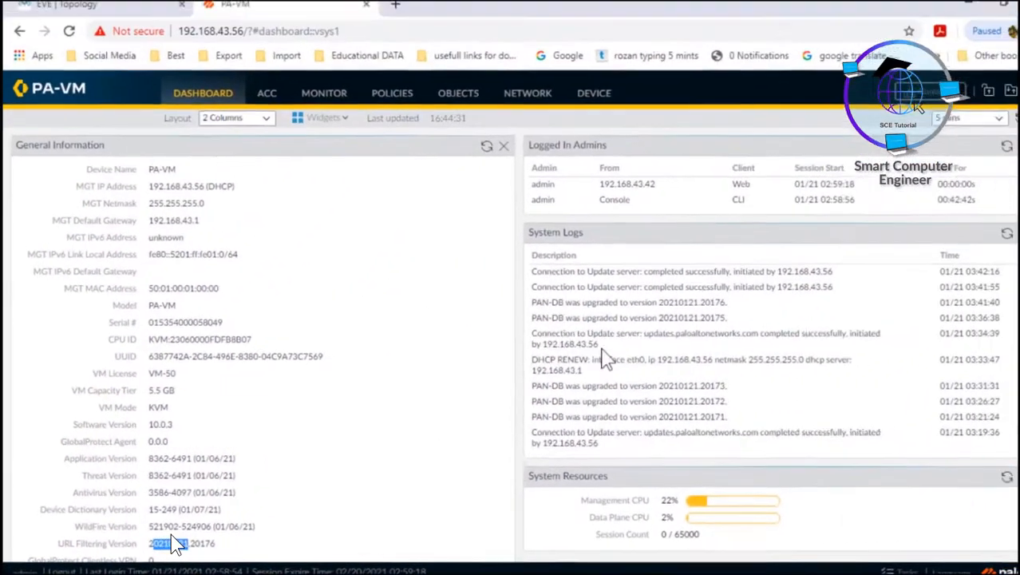
Review the logged-in admin sessions: the Web session's source IP, start and idle time, and the Console CLI session.
scroll(176, 543, "down", 1)
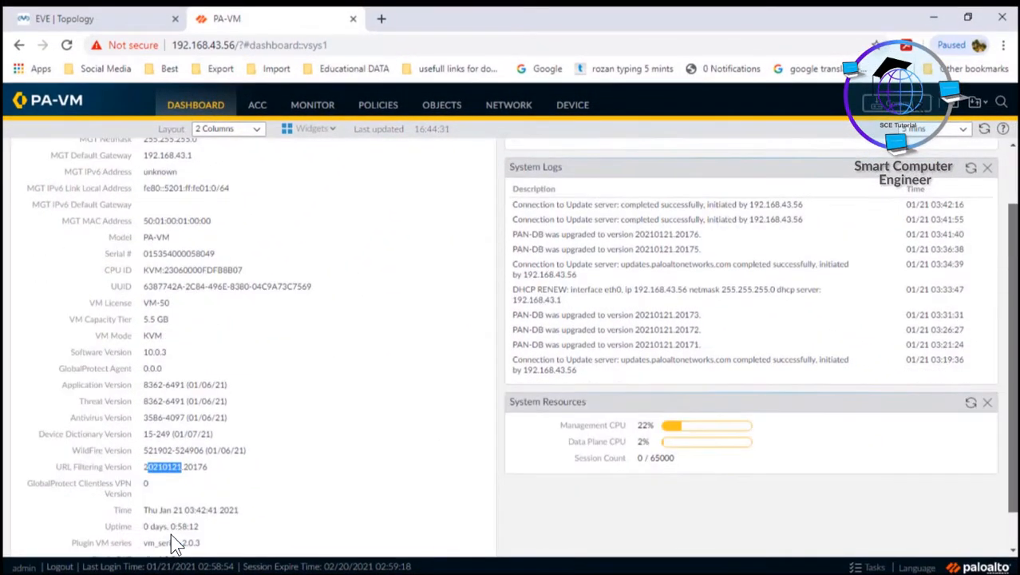
scroll(176, 543, "down", 2)
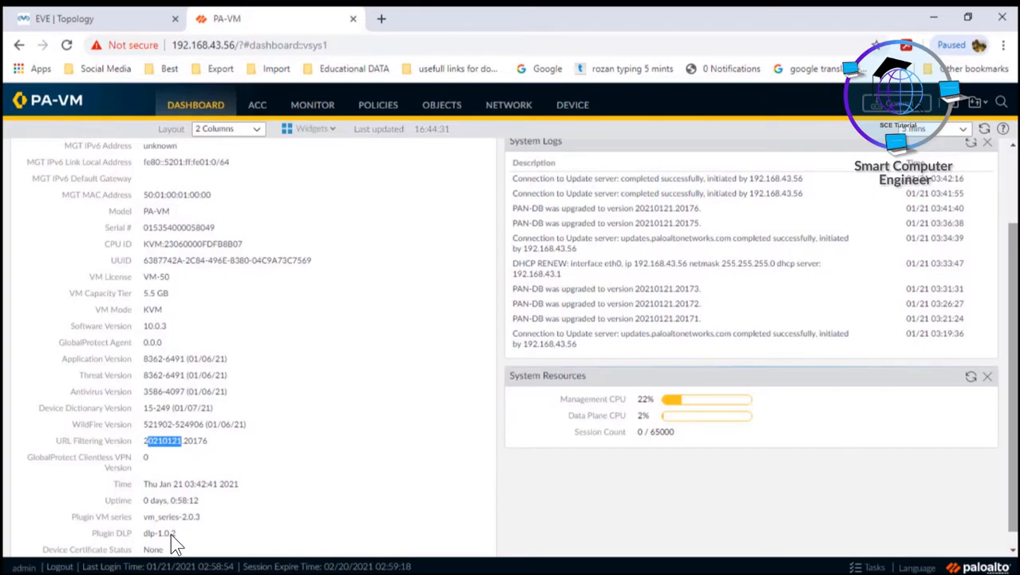
scroll(175, 543, "up", 3)
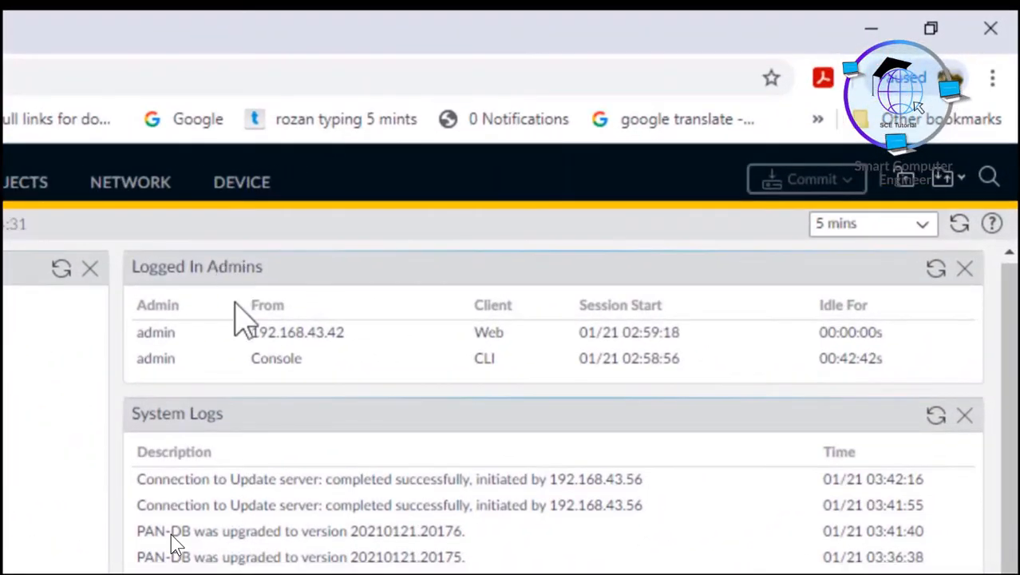
left_click_drag(138, 332, 182, 335)
left_click_drag(257, 334, 343, 333)
left_click_drag(475, 334, 516, 357)
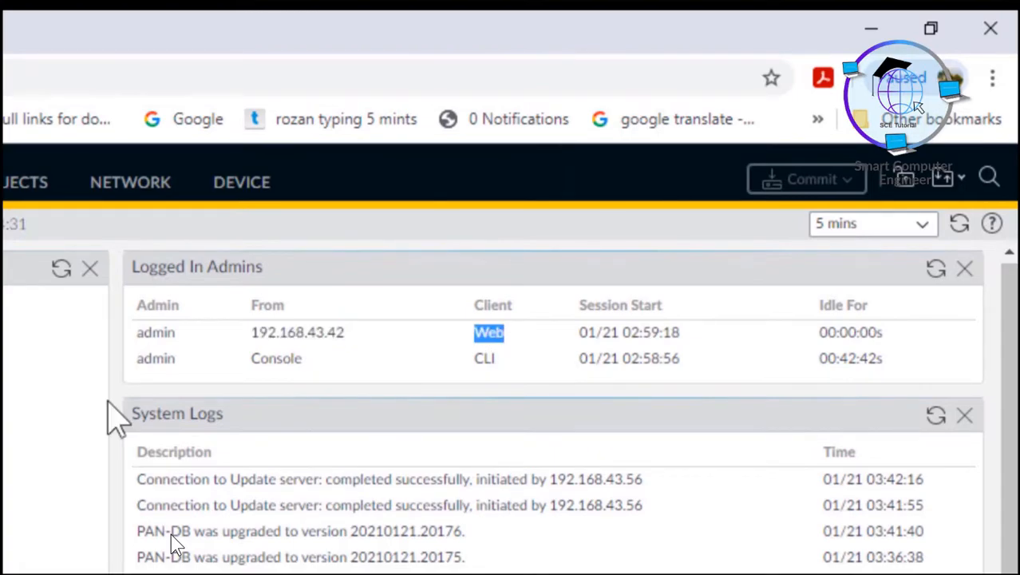
left_click_drag(624, 332, 679, 333)
left_click_drag(838, 332, 871, 332)
left_click_drag(153, 358, 168, 358)
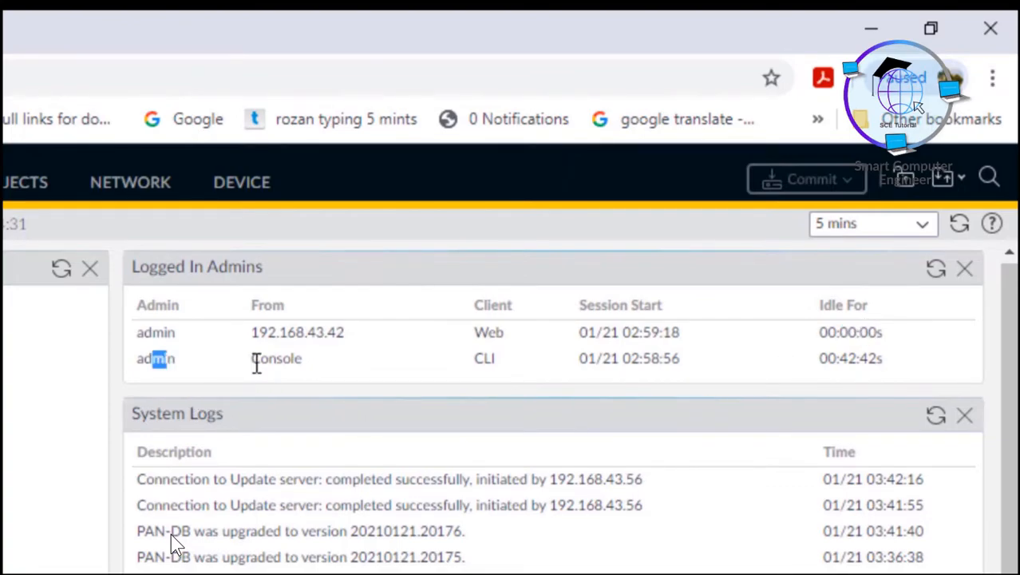
left_click_drag(252, 359, 289, 359)
left_click_drag(484, 359, 503, 368)
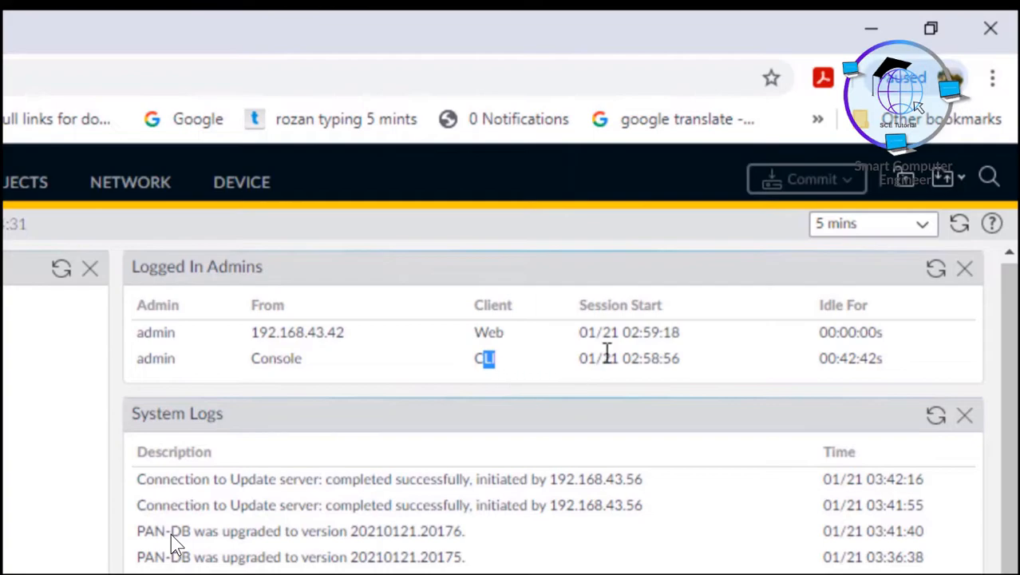
left_click_drag(607, 358, 658, 359)
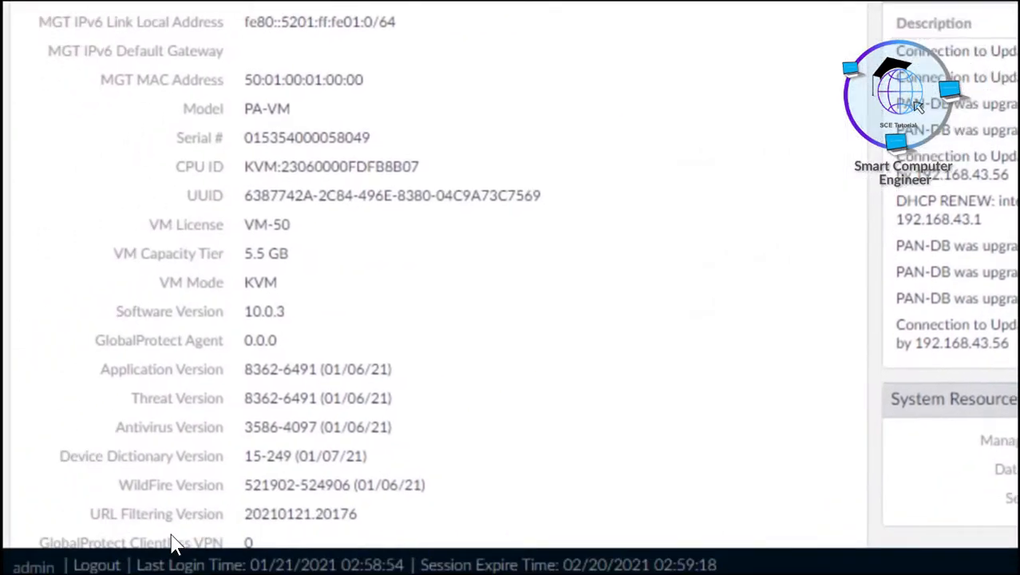
Run 'show system info' in the PaloAlto console, then minimize it to reveal the EVE topology.
mouse_move(900, 570)
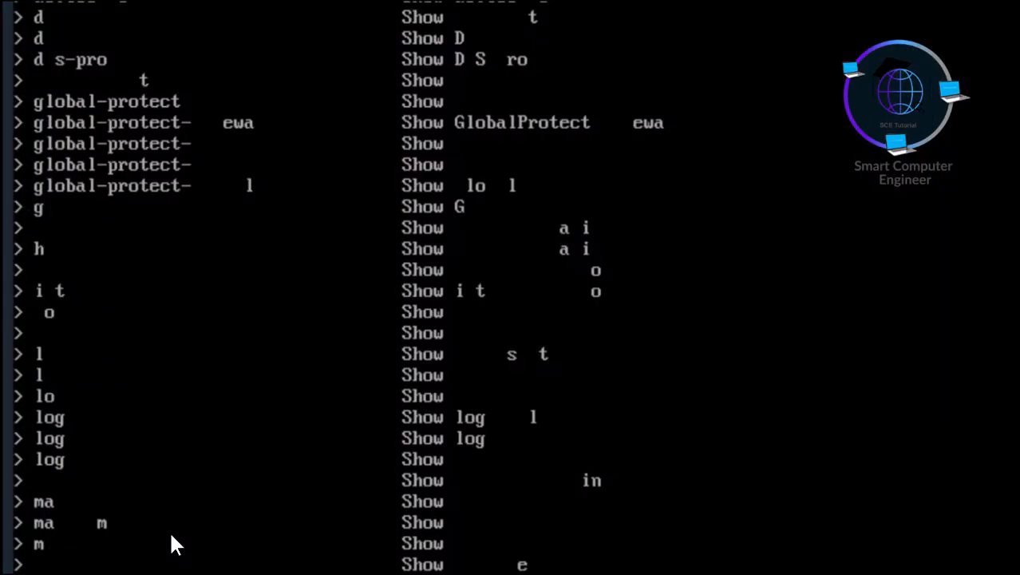
key("Return")
key("Return")
key("Return")
key("Return")
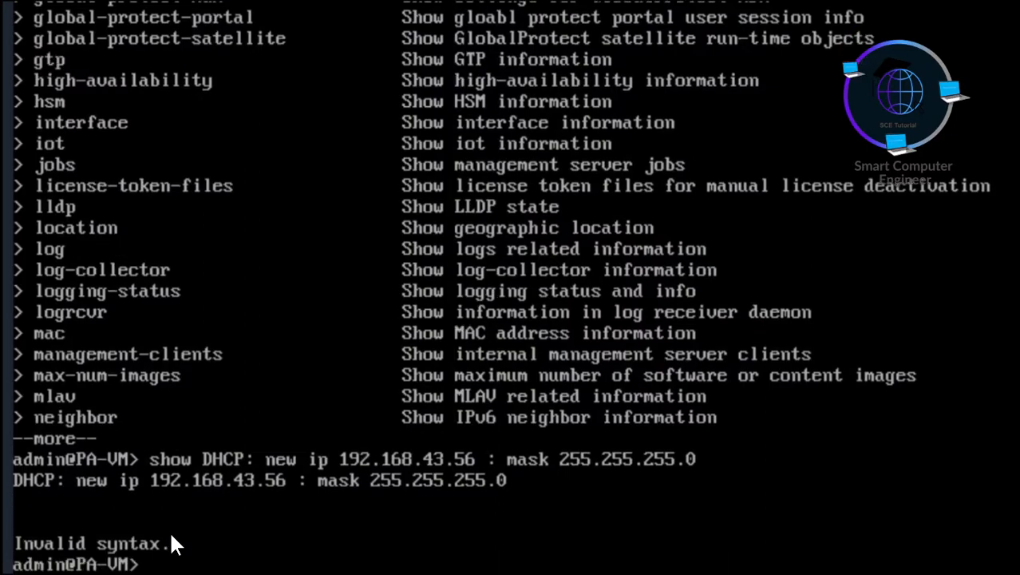
key("Return")
key("Return")
key("Return")
key("Return")
key("Return")
key("Return")
key("Return")
key("Return")
key("Return")
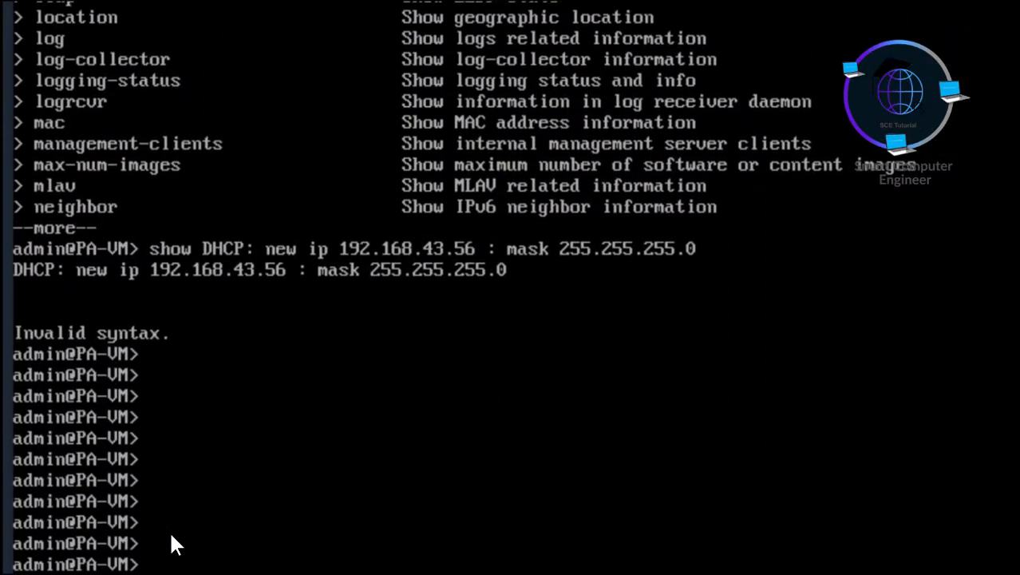
key("Return")
key("Return")
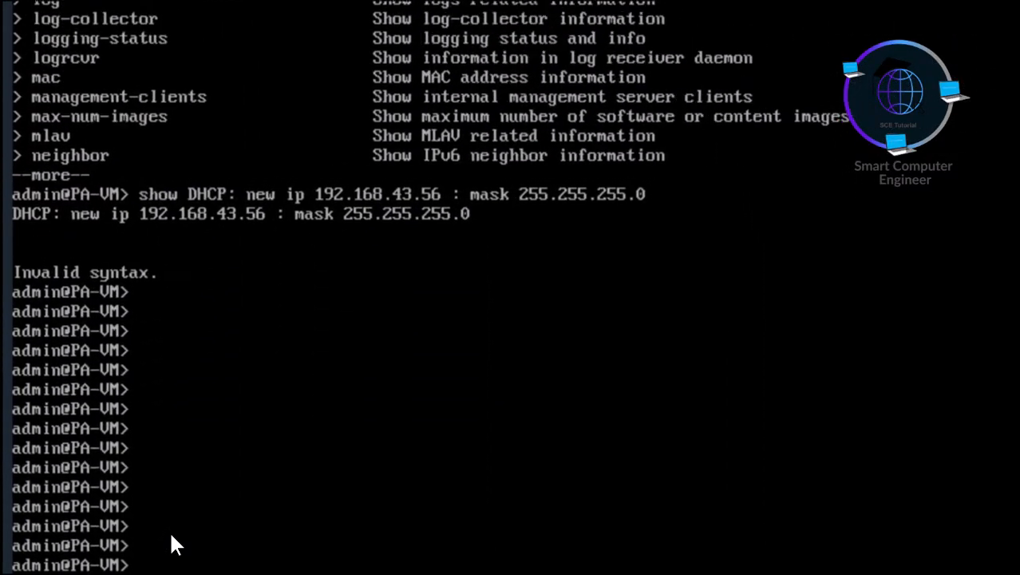
type("show system info")
key("Return")
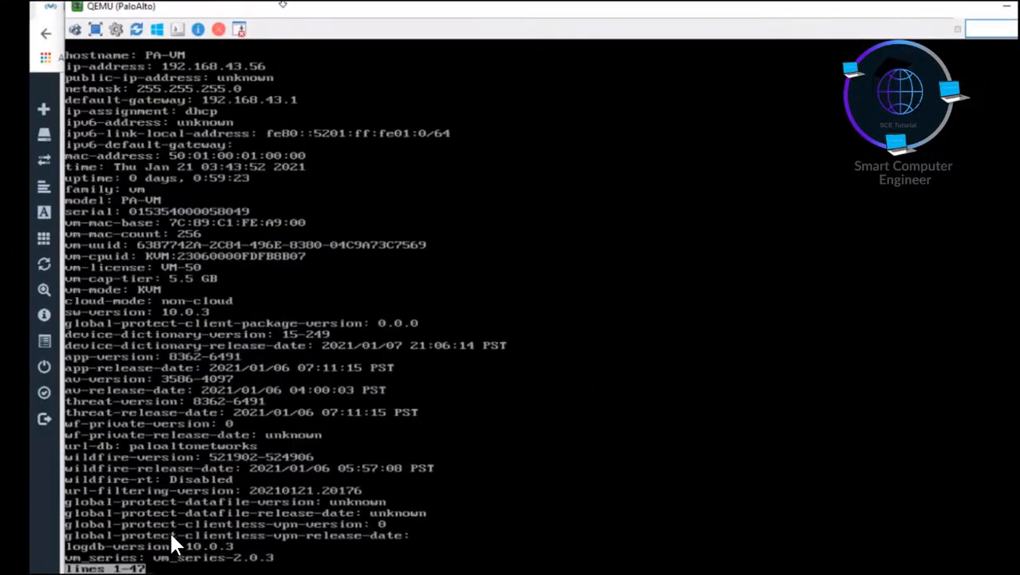
left_click(1006, 6)
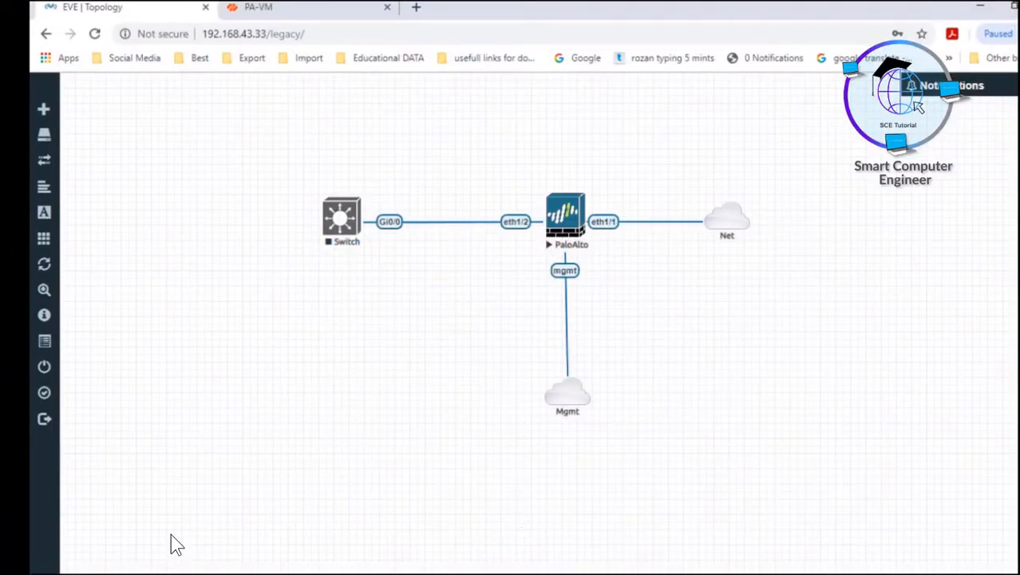
Return to the PA-VM dashboard, refresh Logged In Admins and compare the web and console idle times.
left_click(302, 6)
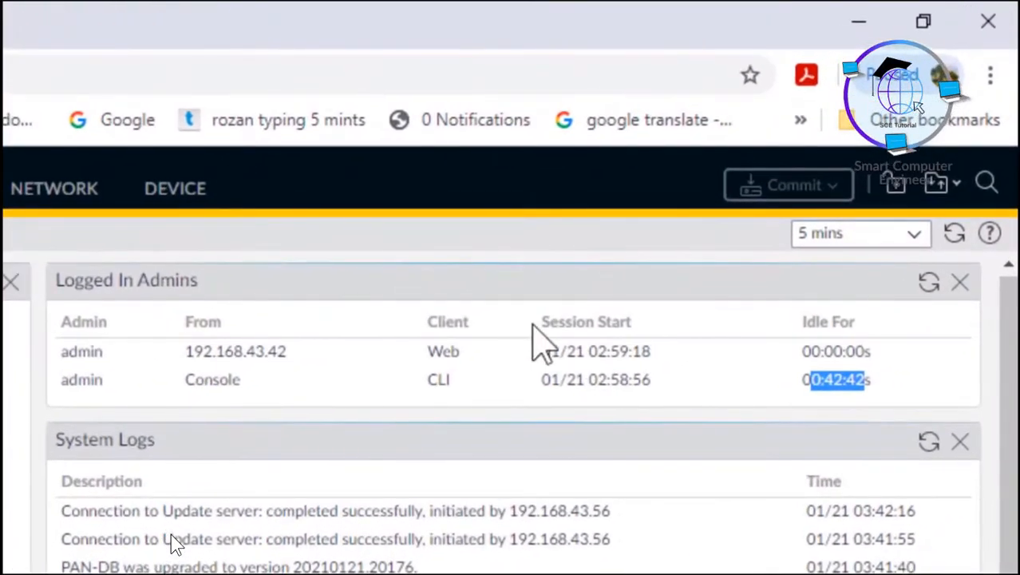
left_click(929, 285)
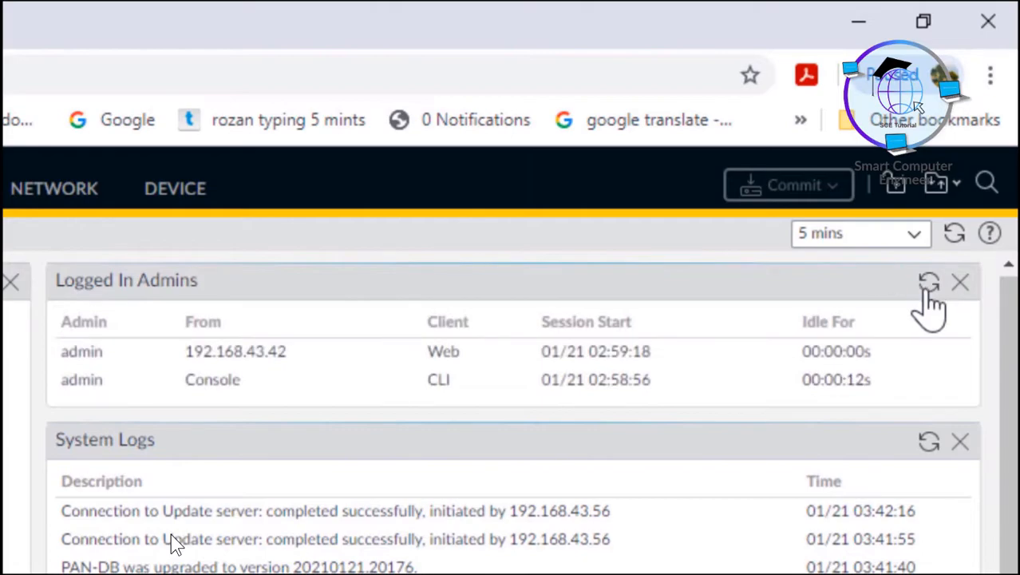
left_click_drag(808, 380, 879, 392)
left_click_drag(810, 354, 868, 350)
left_click(806, 408)
left_click_drag(803, 381, 849, 357)
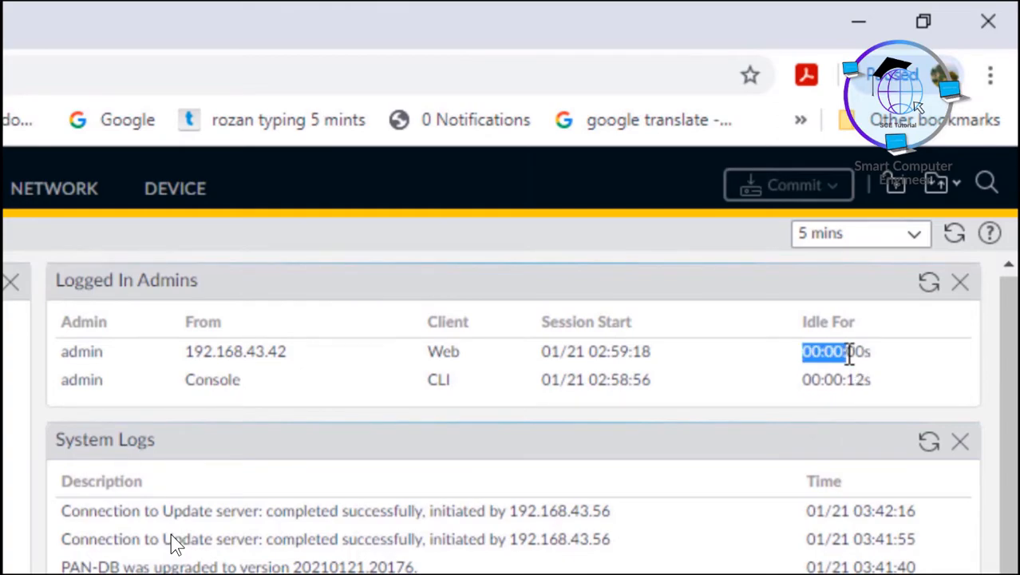
Refresh Logged In Admins repeatedly until the Console CLI session shows 00:00:30s idle.
left_click(927, 285)
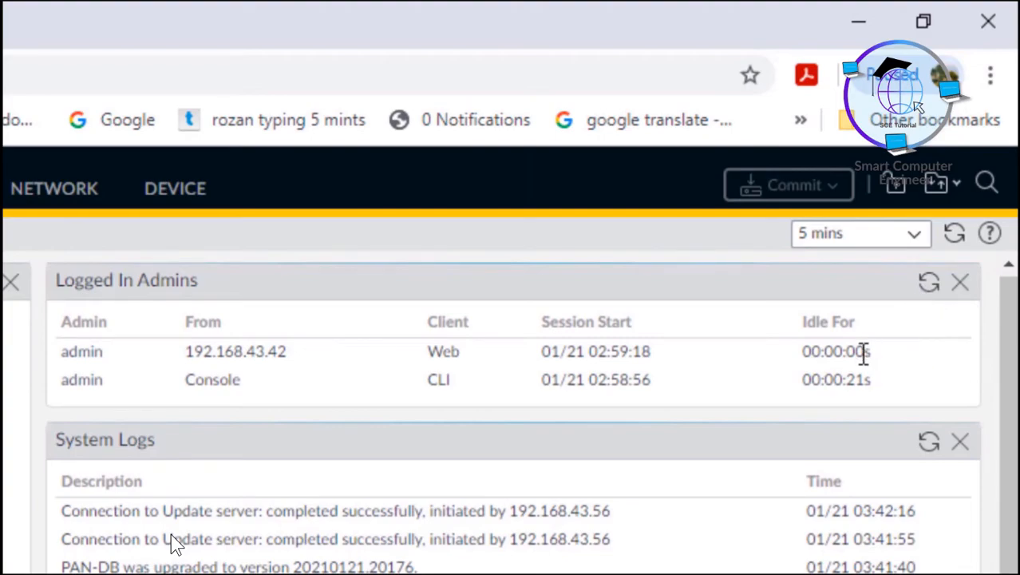
left_click_drag(811, 379, 873, 380)
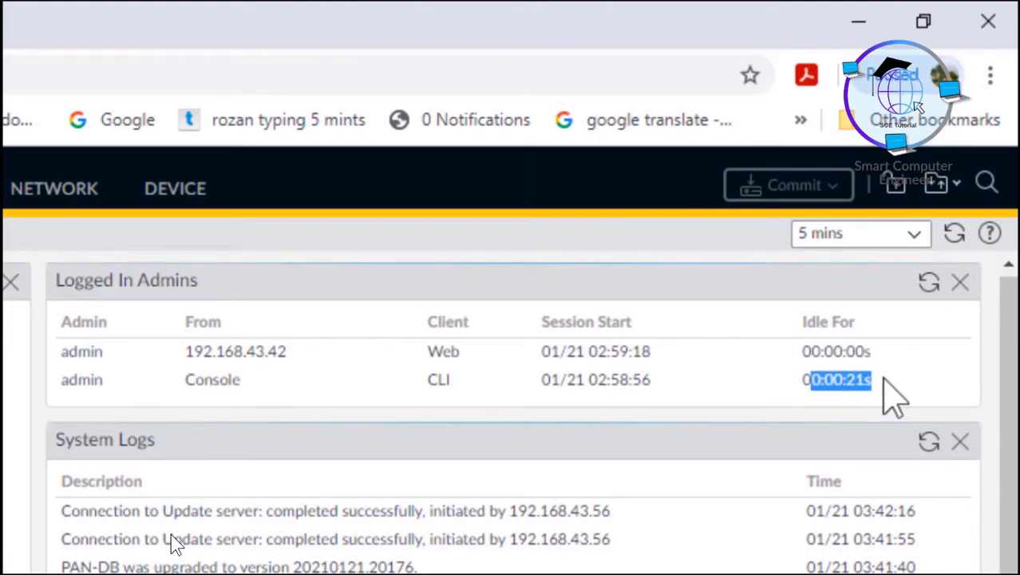
left_click(929, 286)
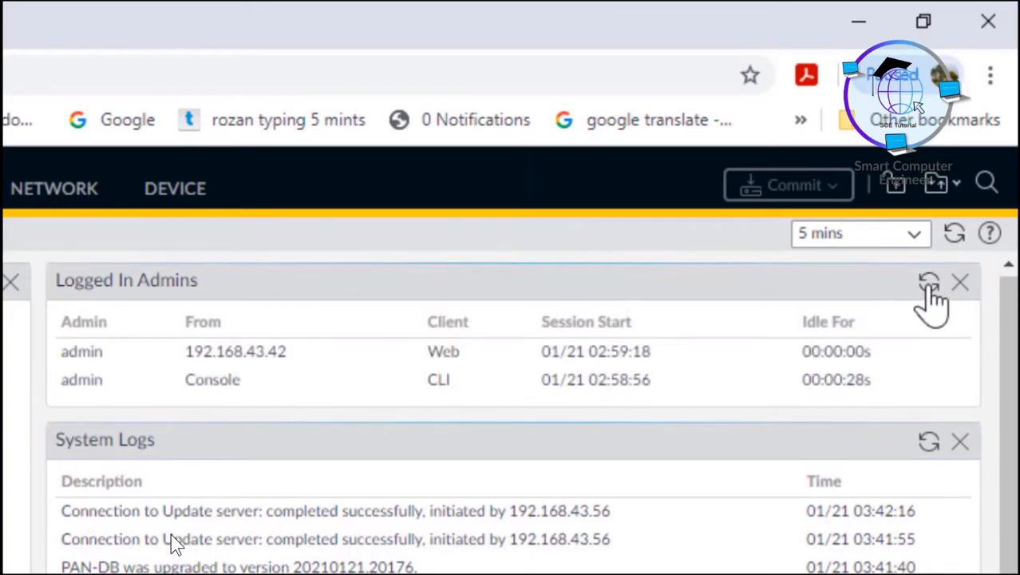
left_click(929, 286)
left_click(929, 286)
left_click_drag(804, 351, 873, 354)
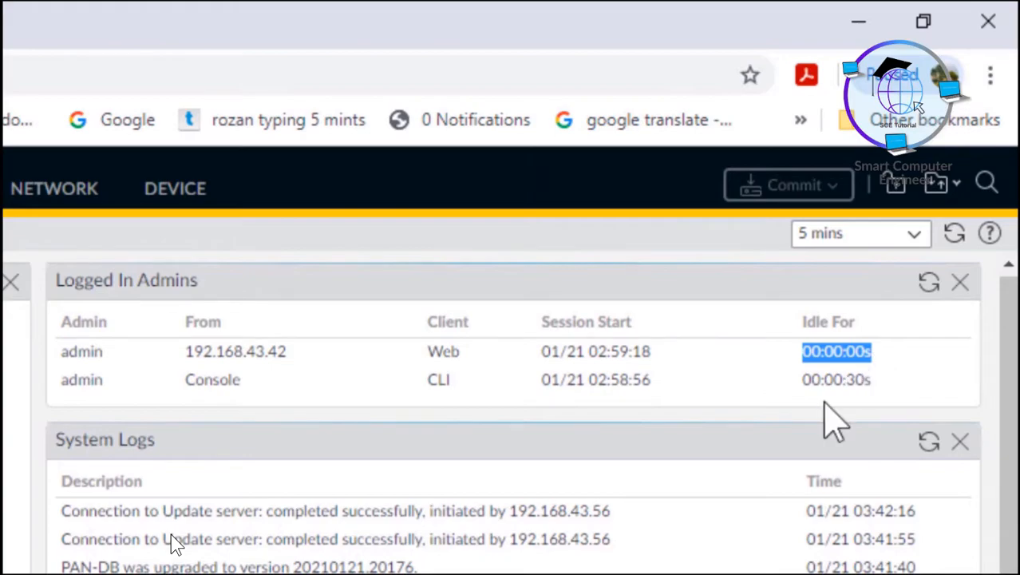
left_click_drag(811, 381, 877, 401)
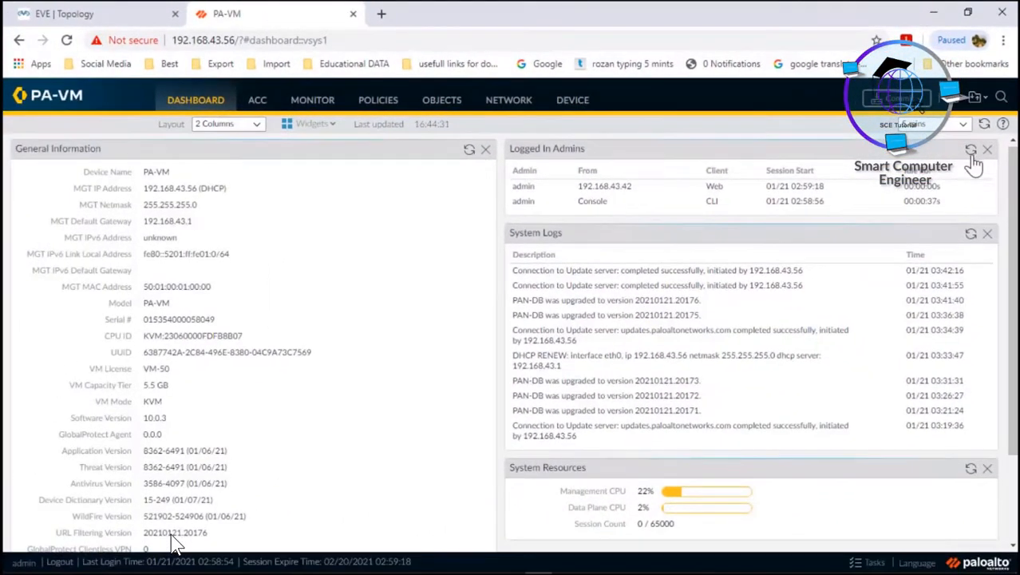
left_click(942, 240)
left_click(986, 127)
scroll(930, 318, "down", 2)
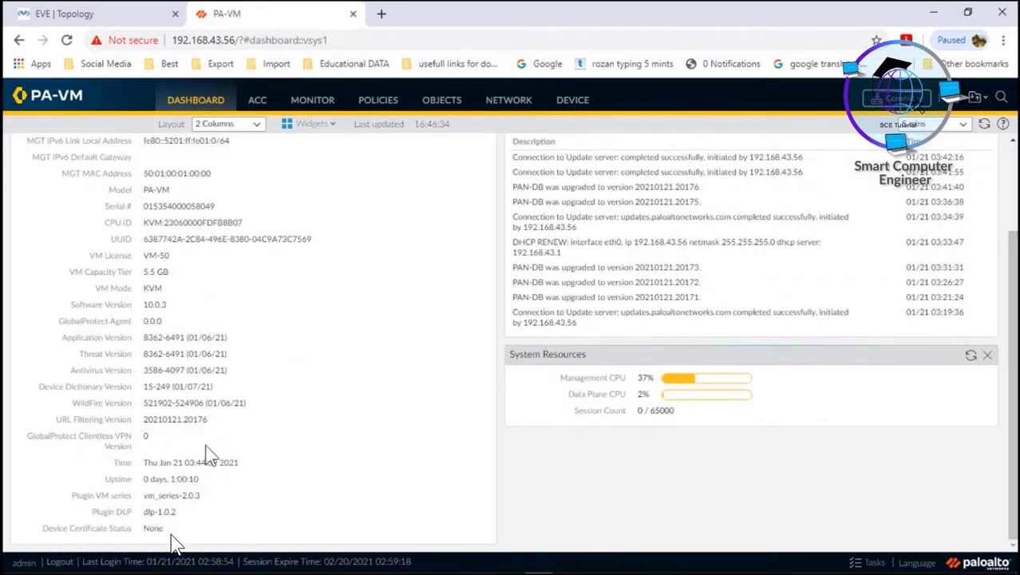
left_click_drag(143, 463, 245, 466)
left_click_drag(144, 479, 168, 529)
scroll(705, 347, "up", 2)
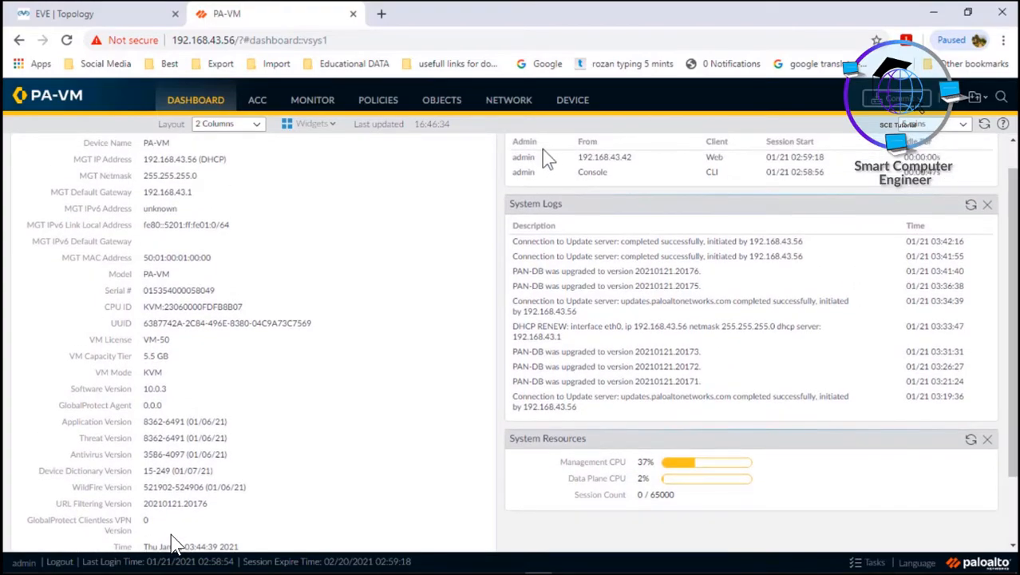
left_click_drag(515, 241, 702, 399)
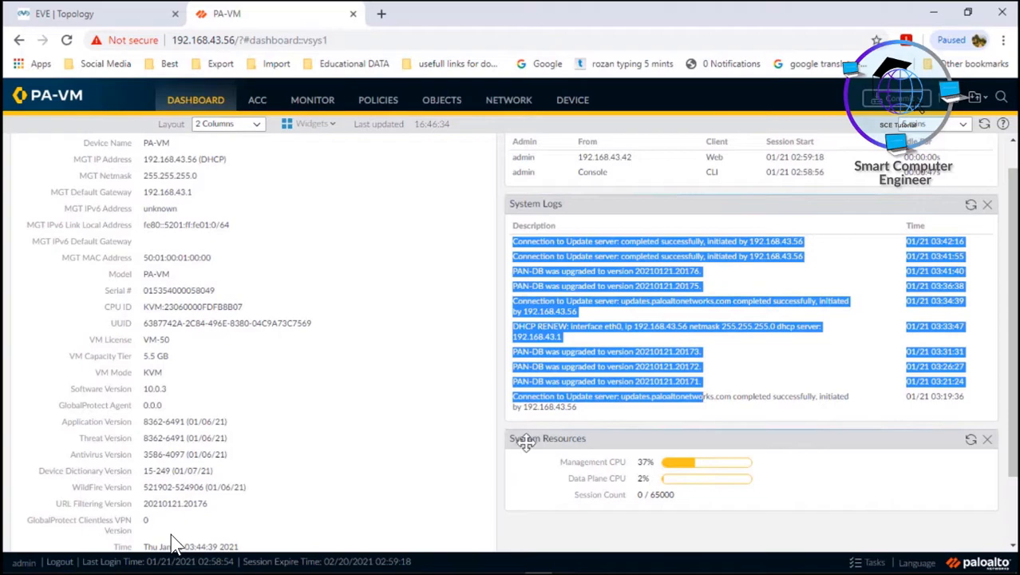
Check System Resources (Management CPU 37%, Data Plane CPU 2%, Session Count), then set the layout to 3 Columns.
left_click_drag(560, 466, 625, 464)
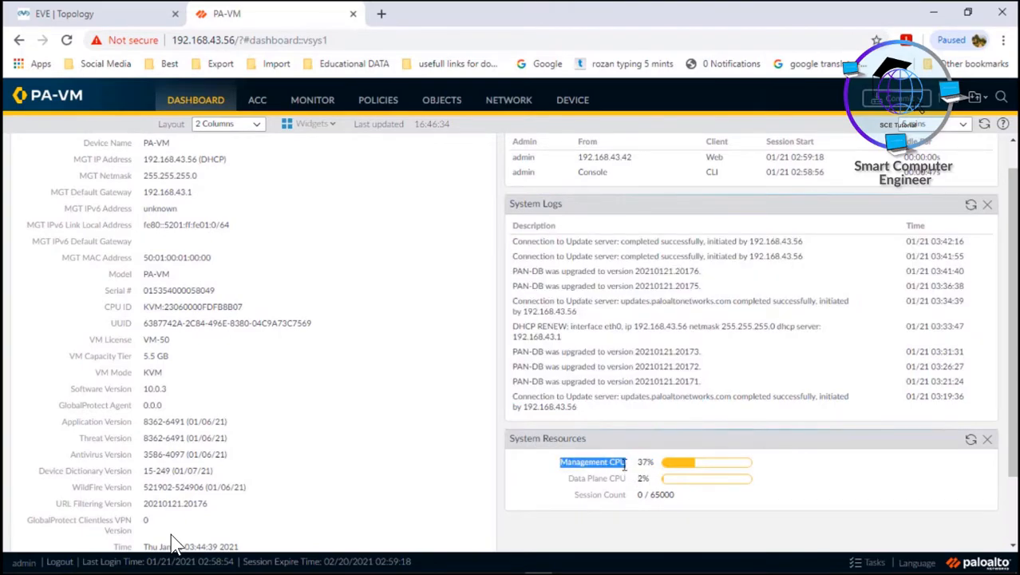
left_click_drag(568, 479, 592, 462)
left_click_drag(633, 480, 649, 481)
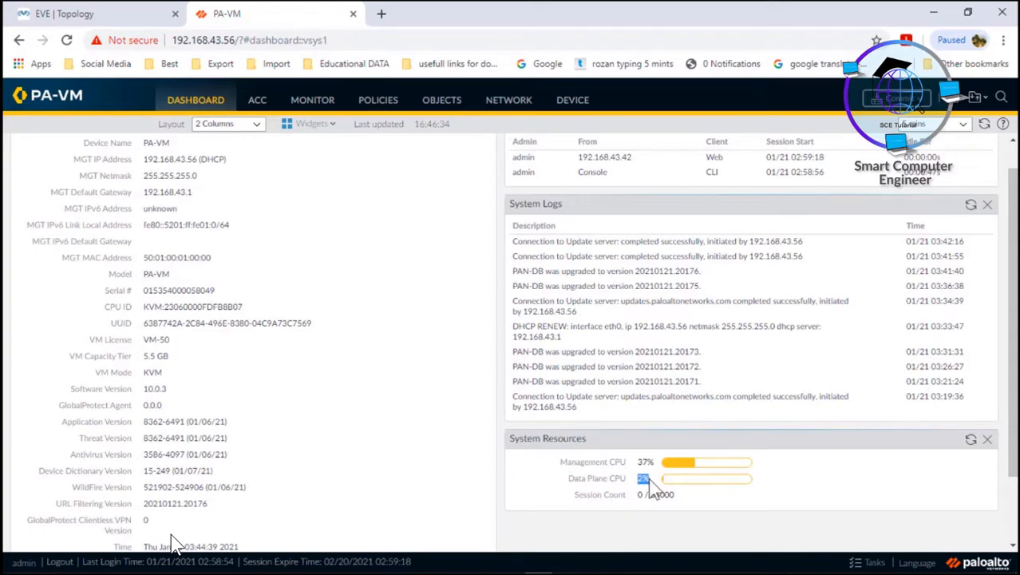
left_click_drag(562, 462, 614, 466)
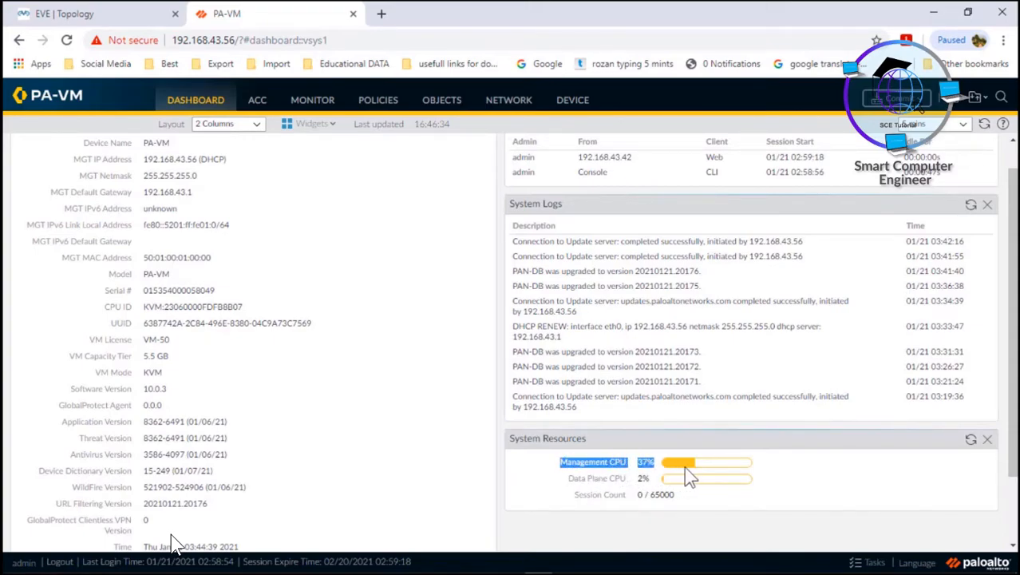
left_click(549, 478)
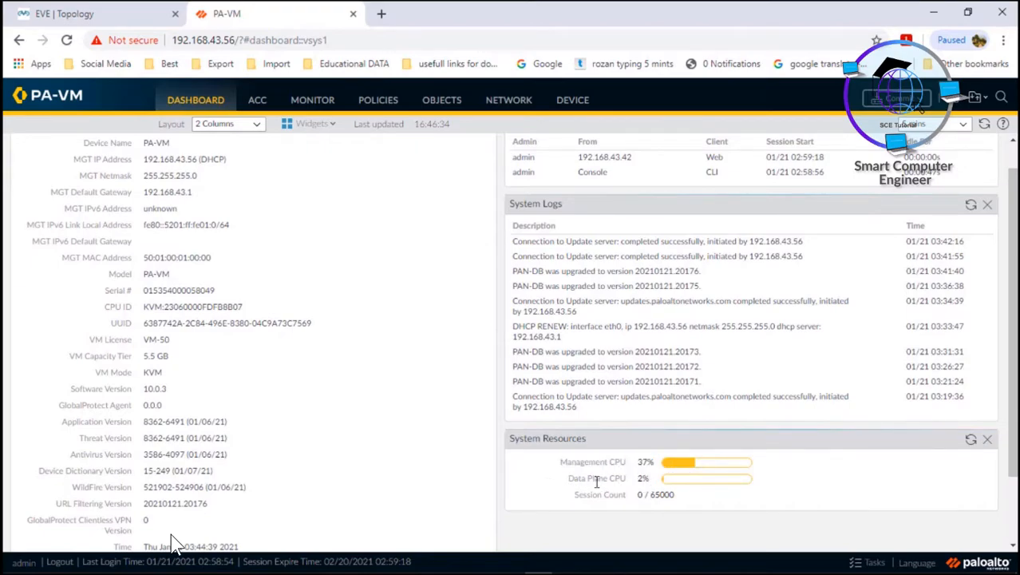
left_click_drag(576, 495, 656, 496)
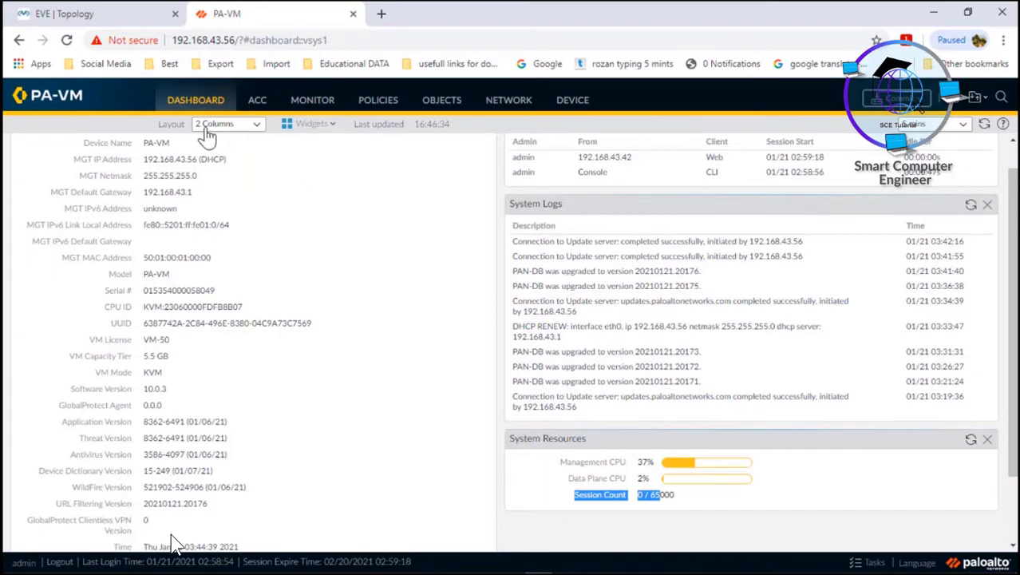
left_click(254, 125)
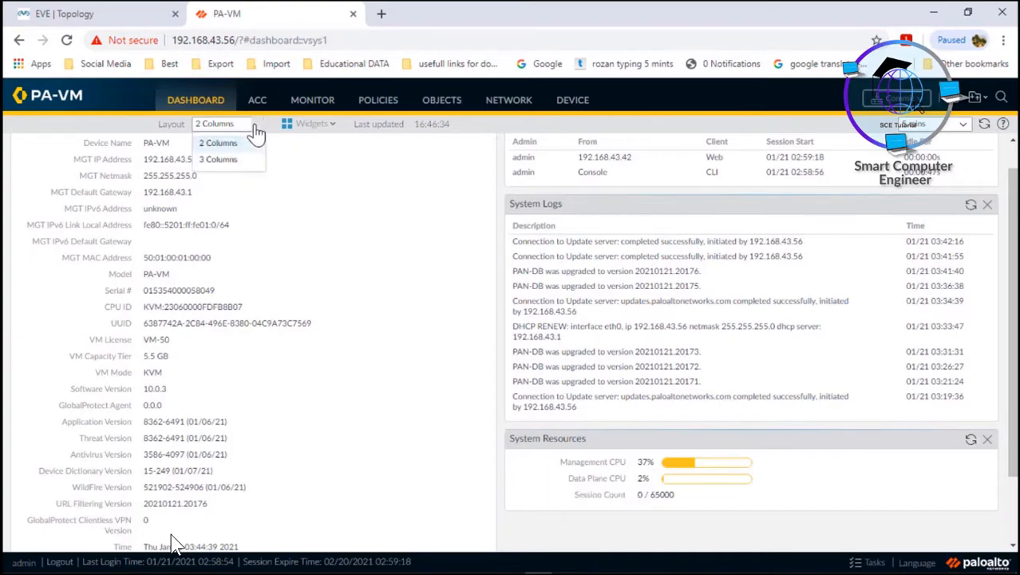
left_click(220, 160)
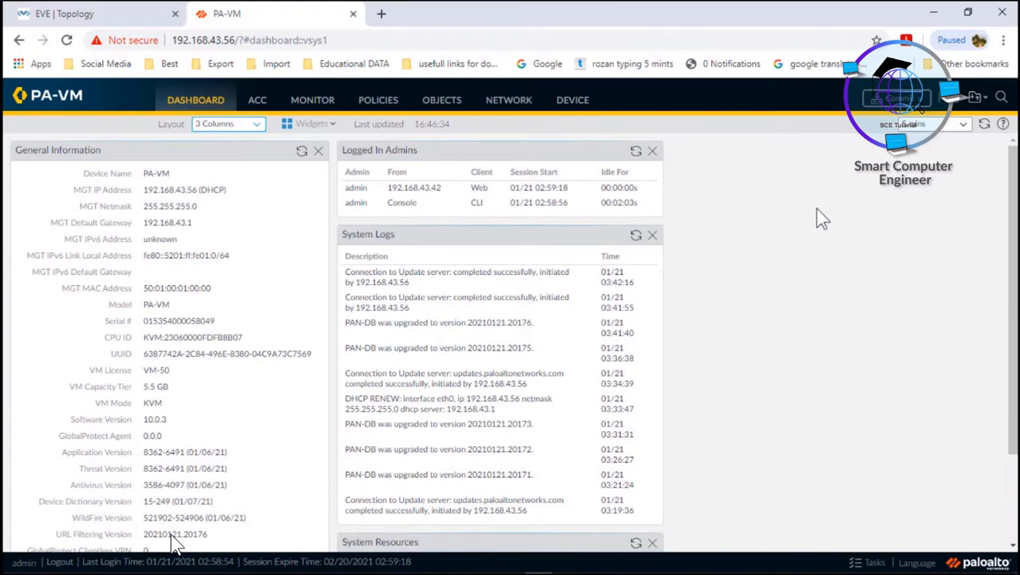
Add the Top Applications widget from Widgets > Application.
left_click(331, 128)
left_click(327, 124)
mouse_move(332, 143)
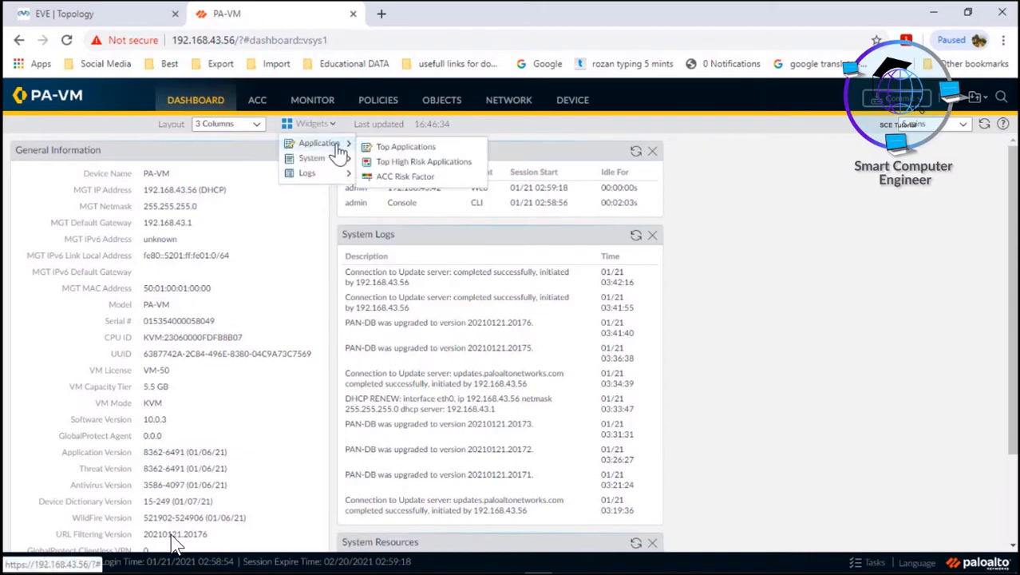
left_click(401, 150)
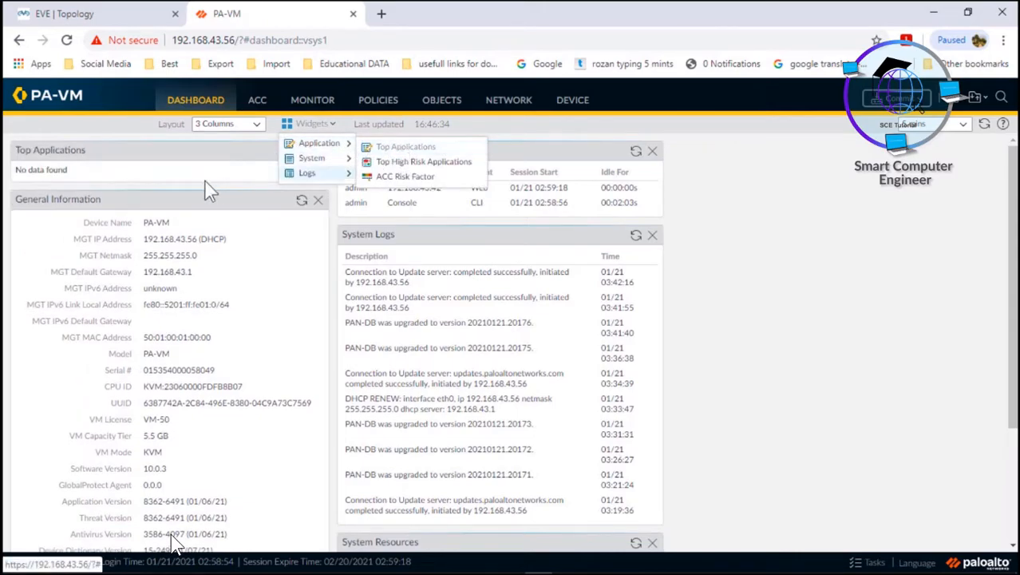
Move Top Applications into the third column with System Logs beneath it.
left_click_drag(197, 175, 806, 200)
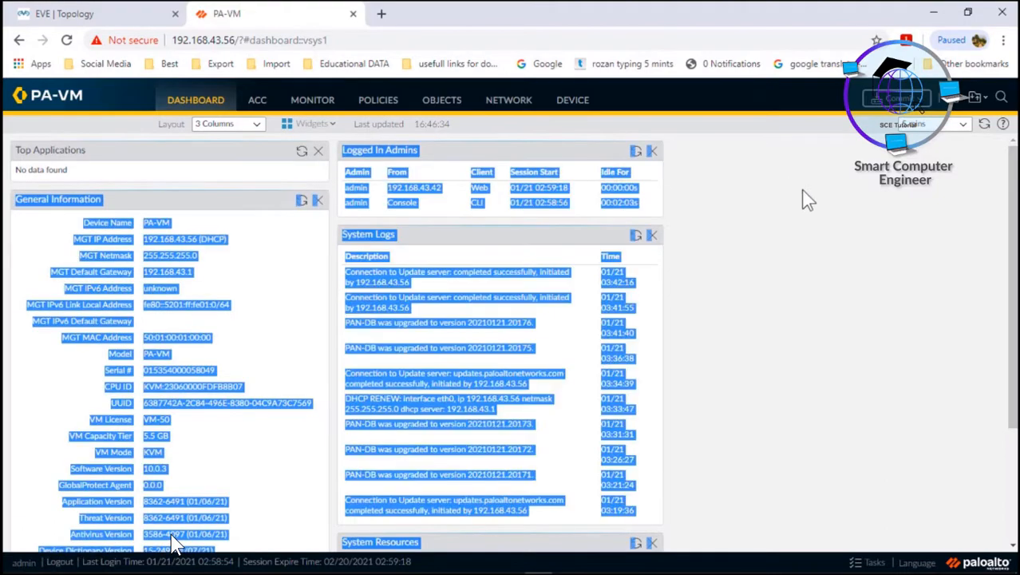
left_click(747, 259)
left_click_drag(200, 154, 845, 194)
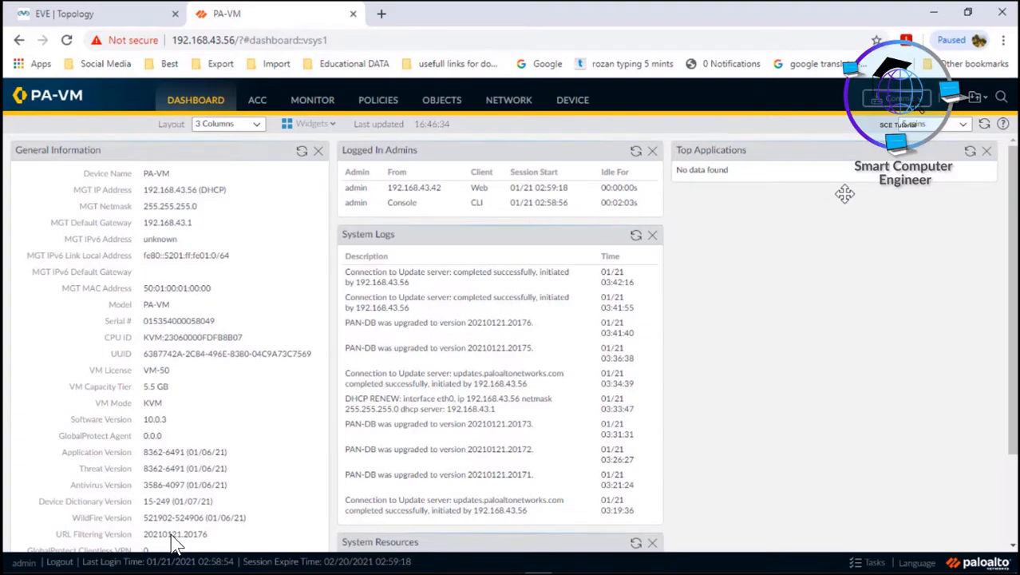
left_click_drag(422, 234, 748, 214)
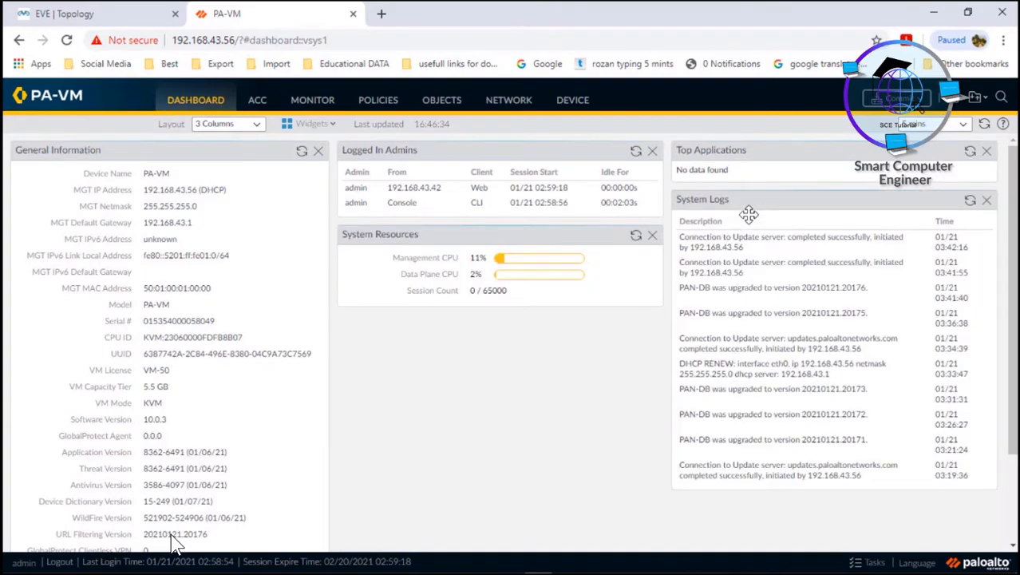
left_click(257, 126)
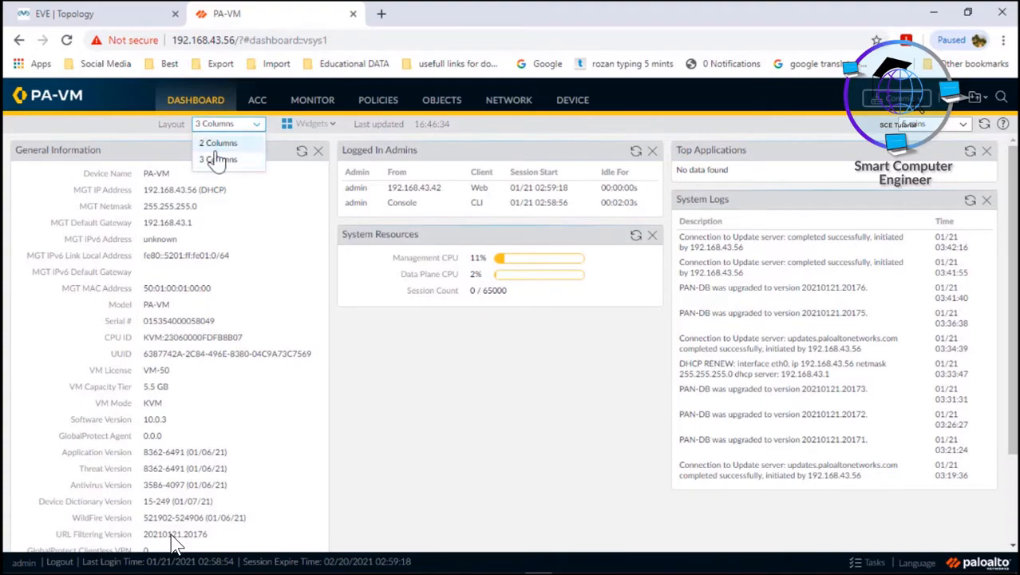
Switch to 2 Columns and stack System Logs, then Top Applications, in the right column.
left_click(222, 148)
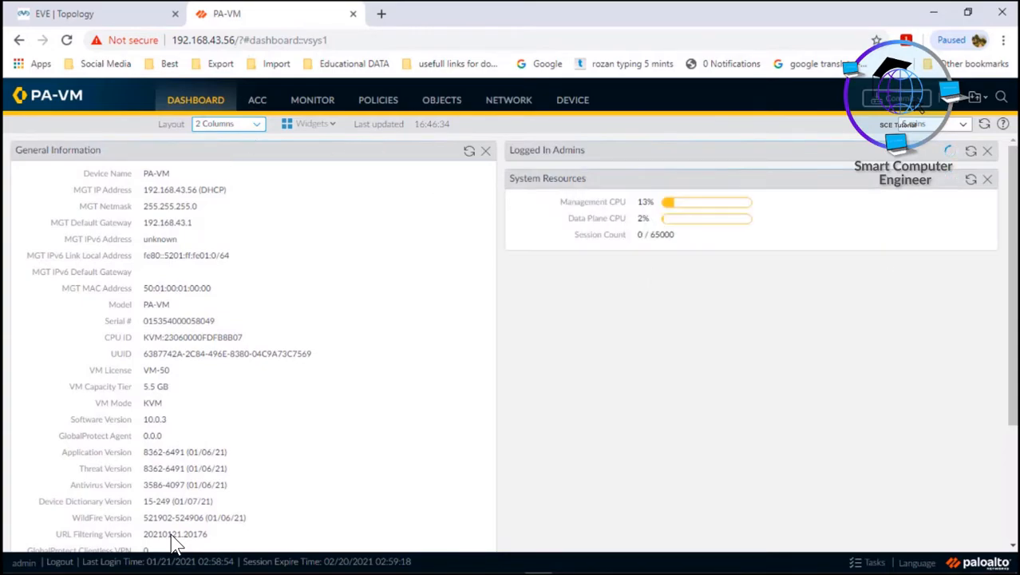
scroll(889, 256, "down", 2)
scroll(226, 333, "down", 4)
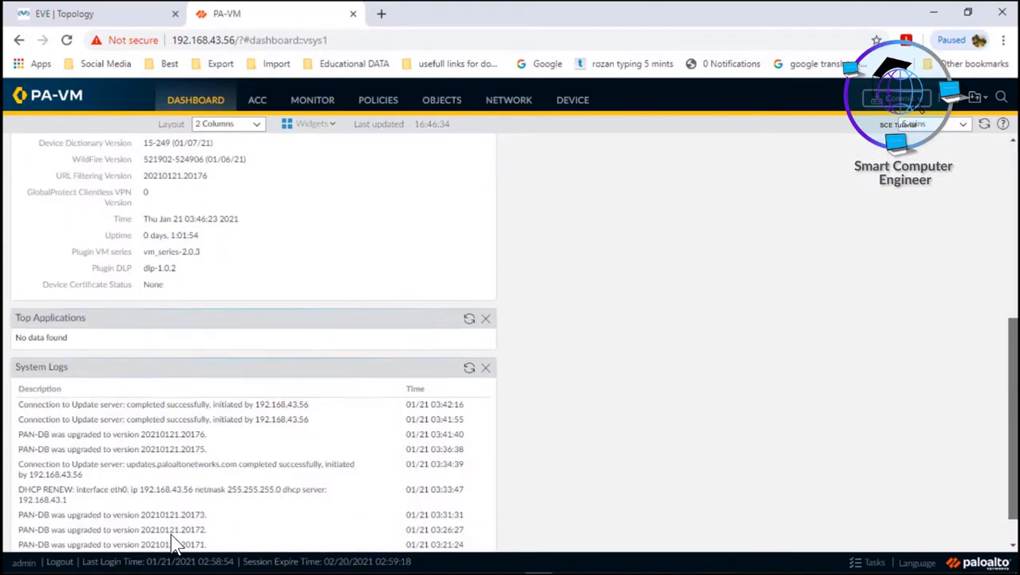
left_click_drag(226, 333, 638, 257)
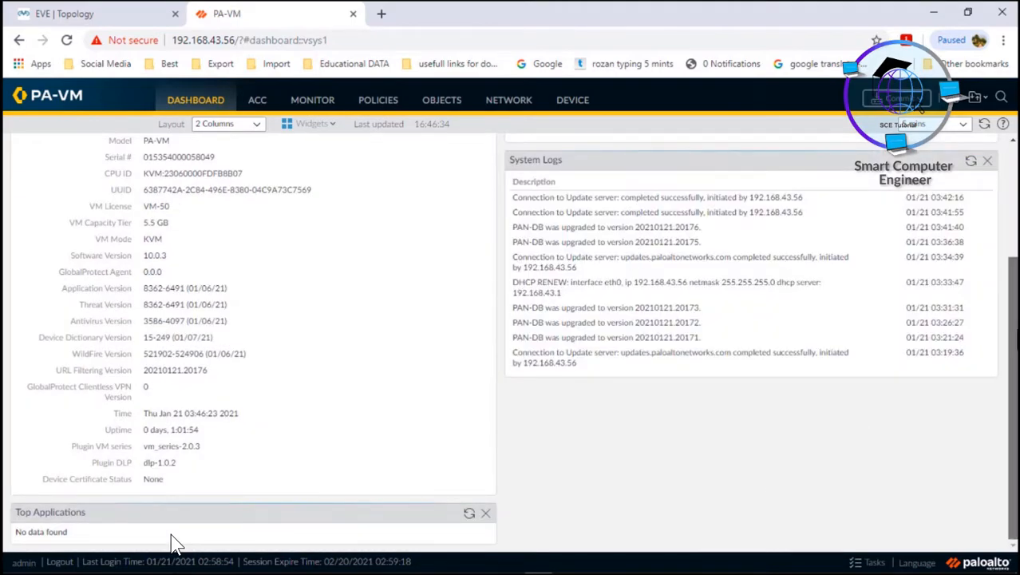
left_click_drag(163, 515, 645, 451)
scroll(1008, 391, "up", 2)
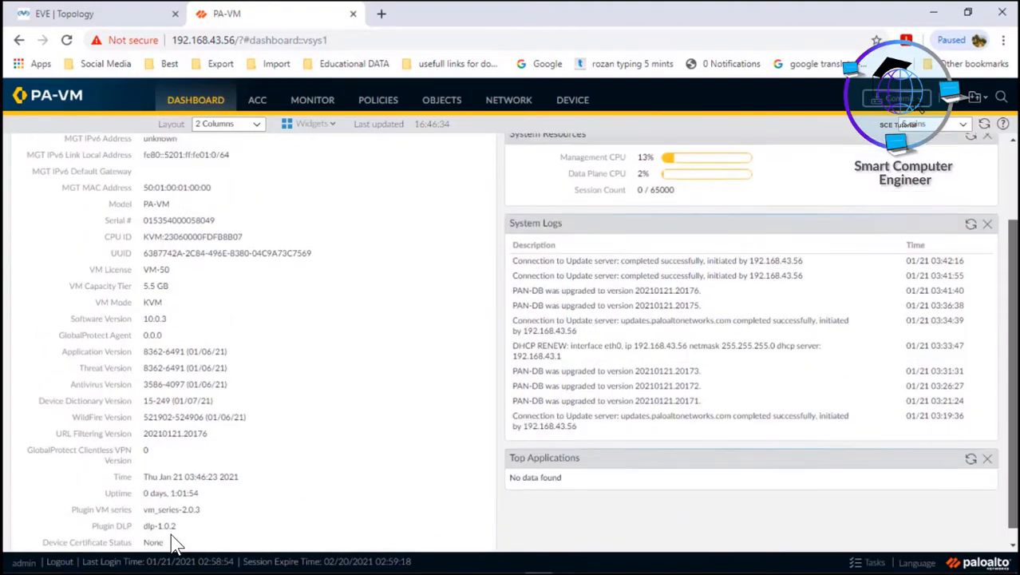
scroll(821, 431, "up", 1)
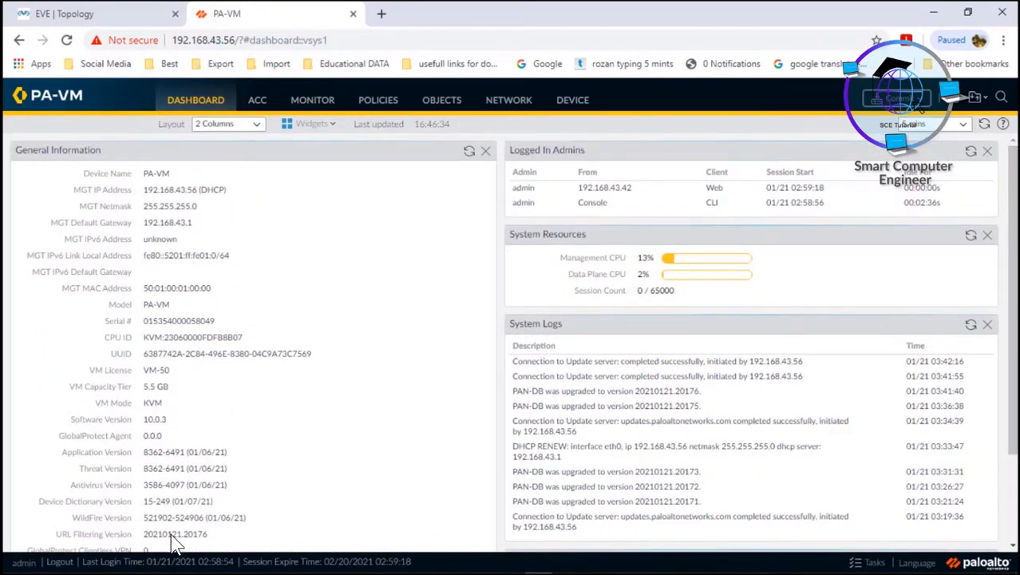
left_click_drag(1015, 248, 1014, 250)
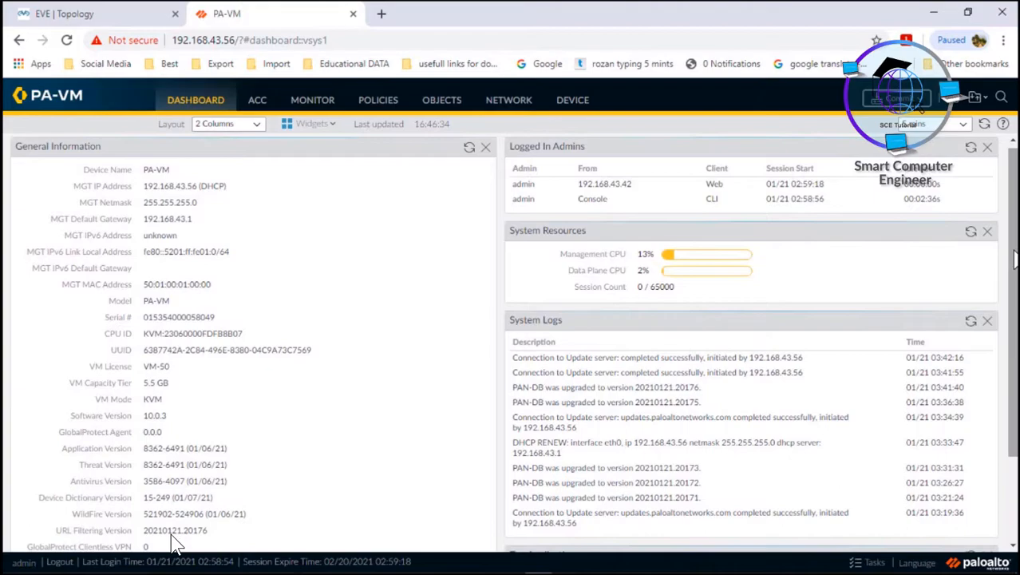
Add Top Applications via Widgets > Application, then close it.
left_click(323, 126)
mouse_move(343, 151)
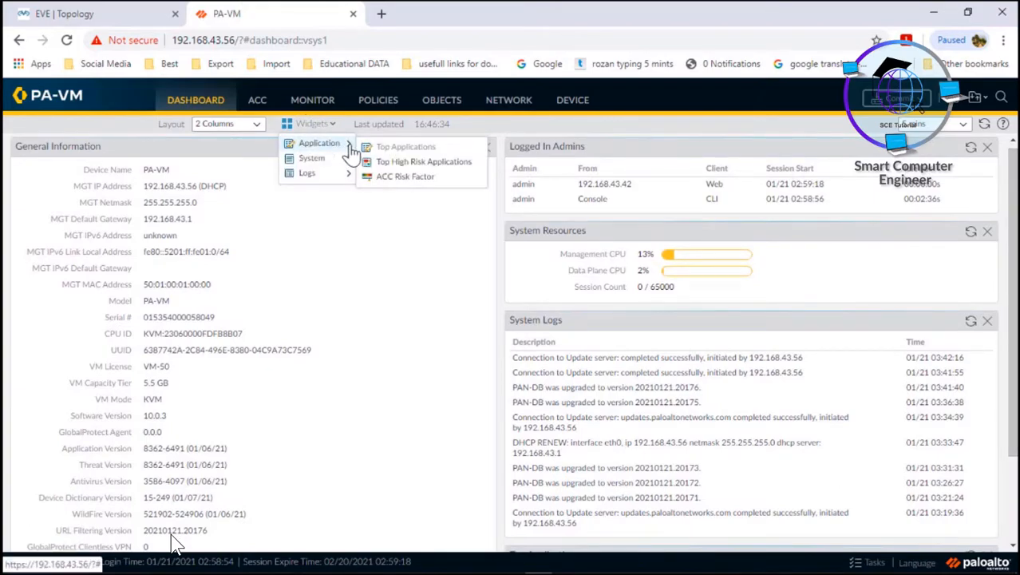
left_click(391, 154)
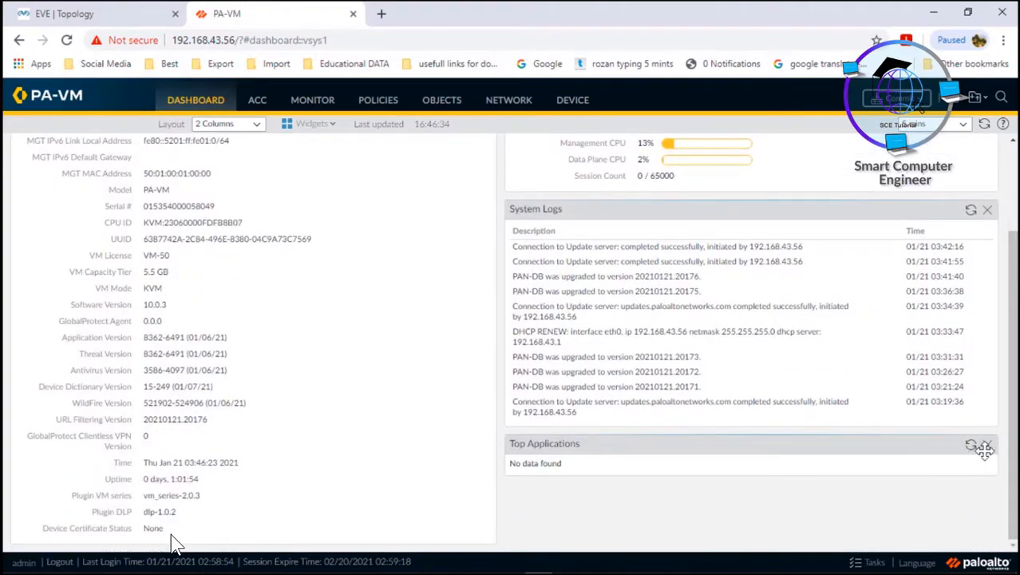
left_click(988, 446)
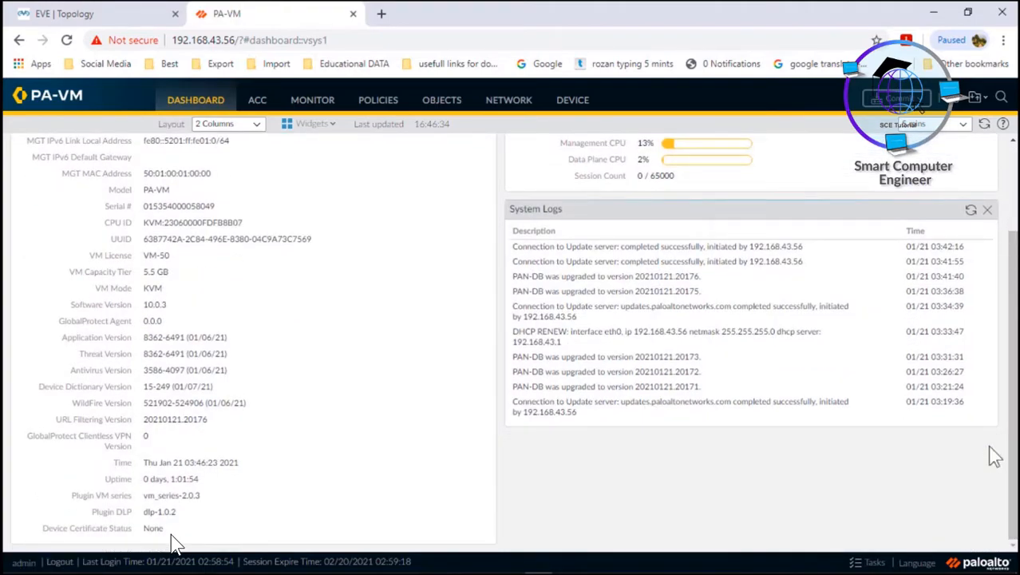
Re-add the Top Applications widget and close it again with its X.
left_click(313, 128)
mouse_move(326, 142)
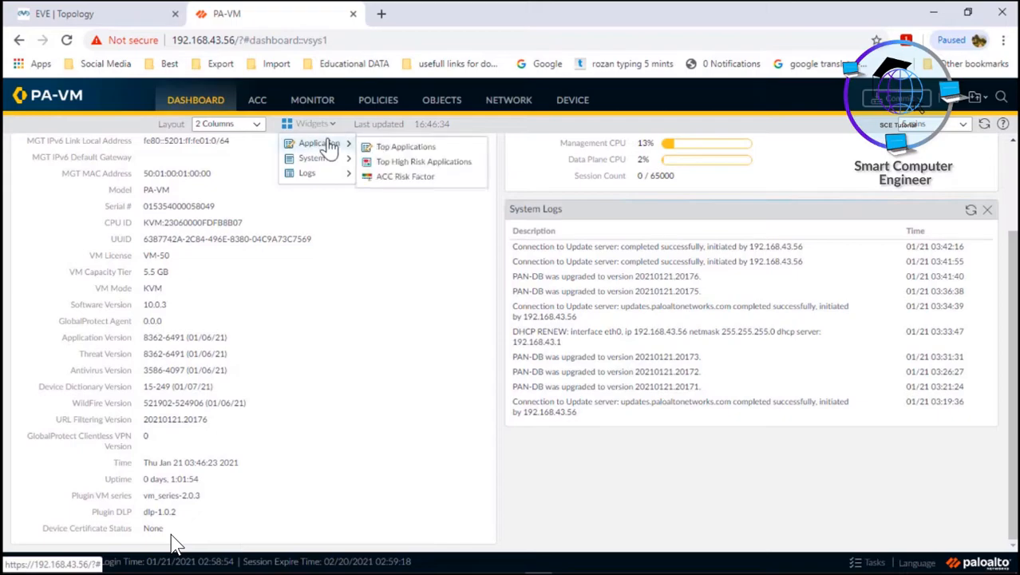
left_click(403, 149)
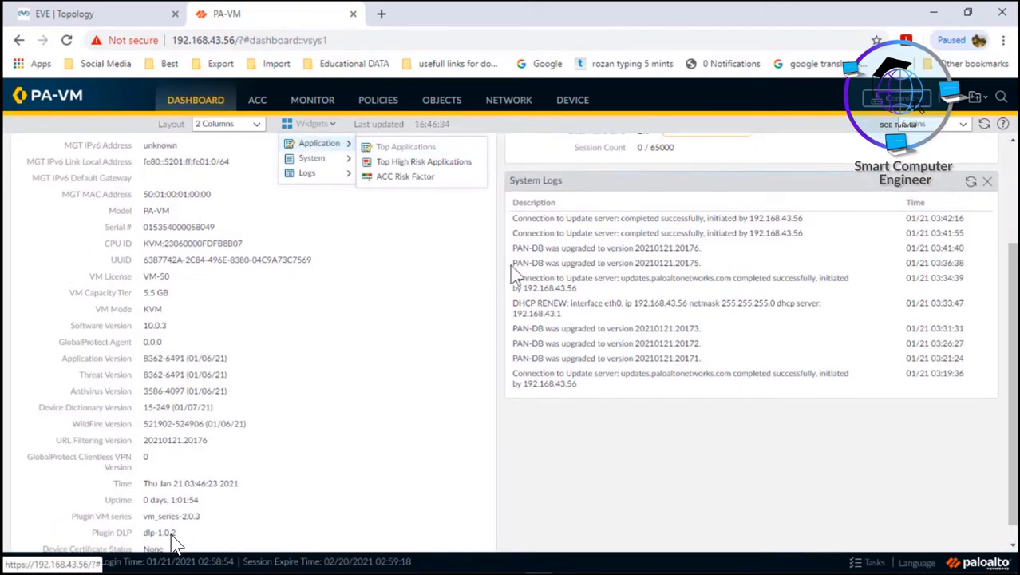
left_click_drag(1011, 373, 1012, 389)
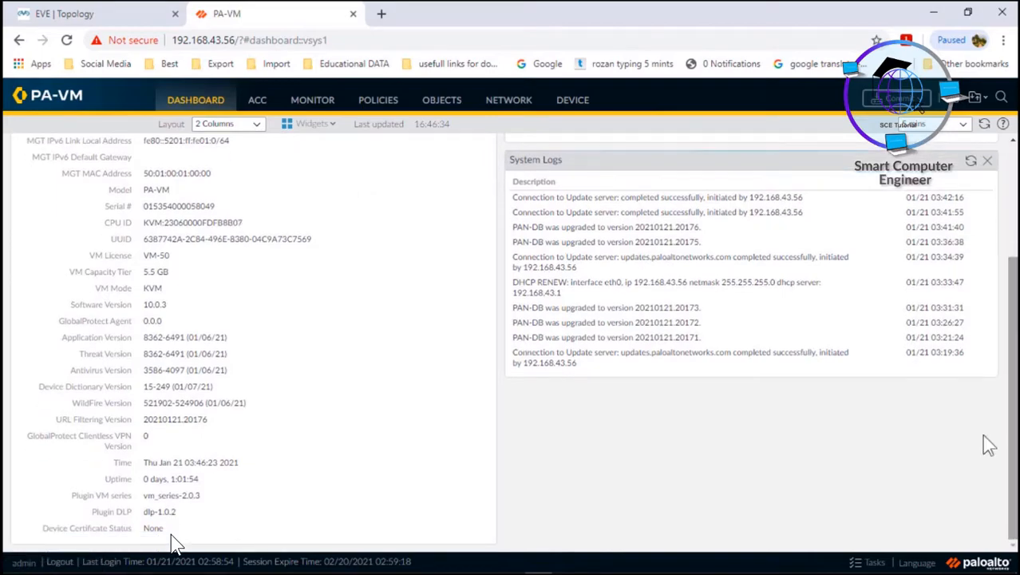
scroll(175, 543, "up", 5)
left_click(486, 152)
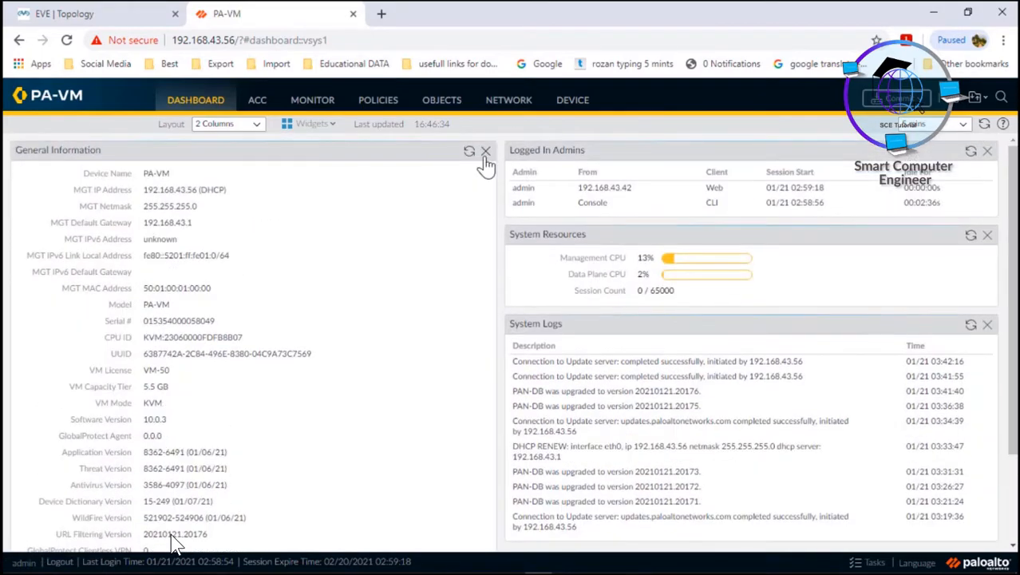
Add an Interfaces widget and move it to the top of the right column.
left_click(321, 125)
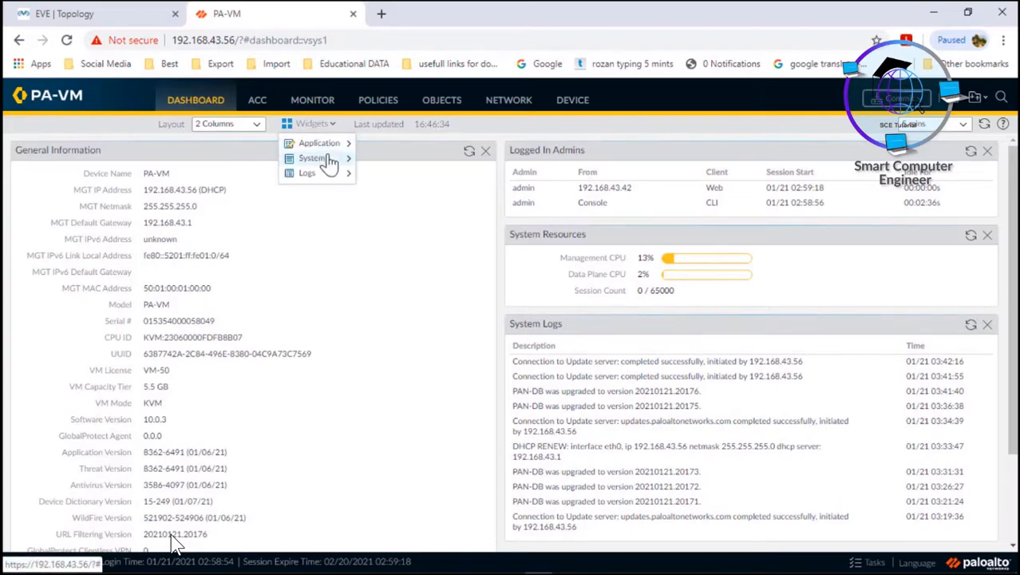
mouse_move(329, 160)
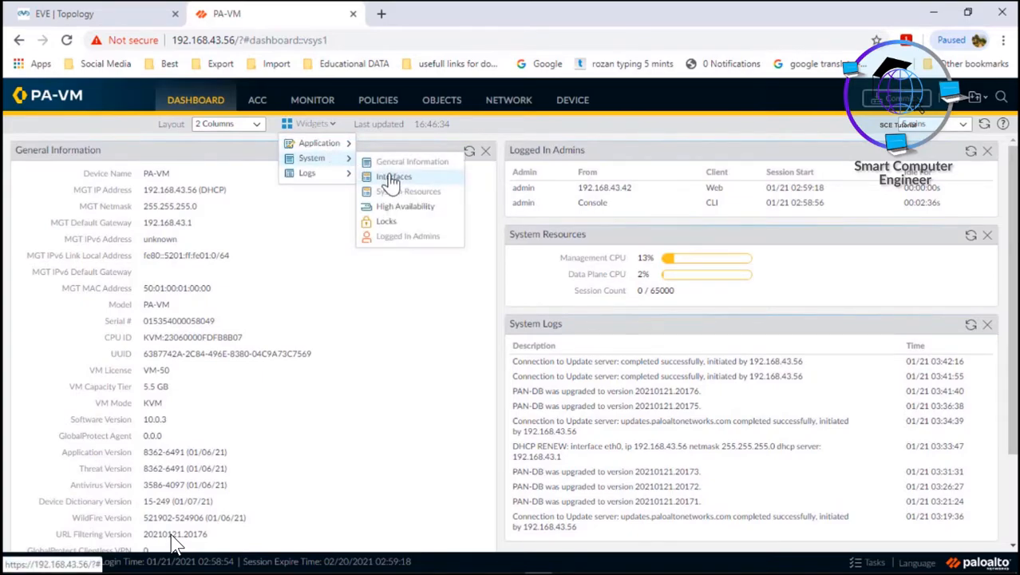
left_click(393, 178)
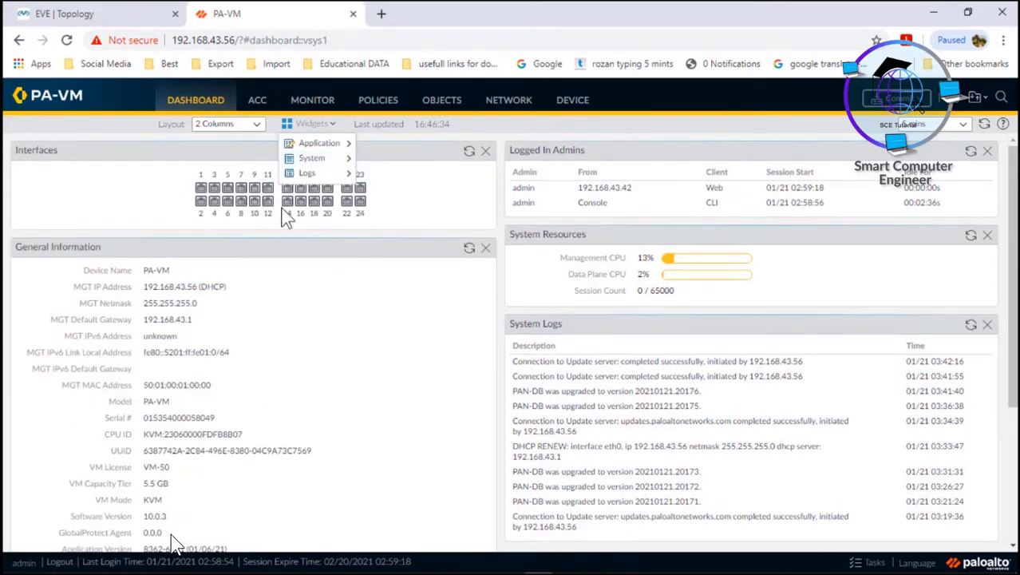
left_click_drag(200, 143, 592, 166)
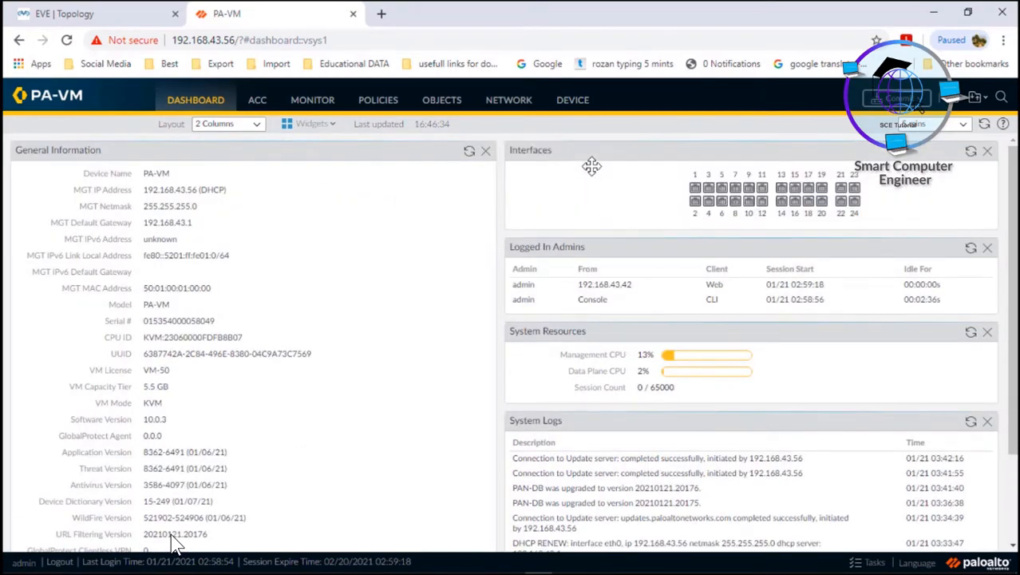
Remove the Logged In Admins widget from the dashboard.
left_click(328, 124)
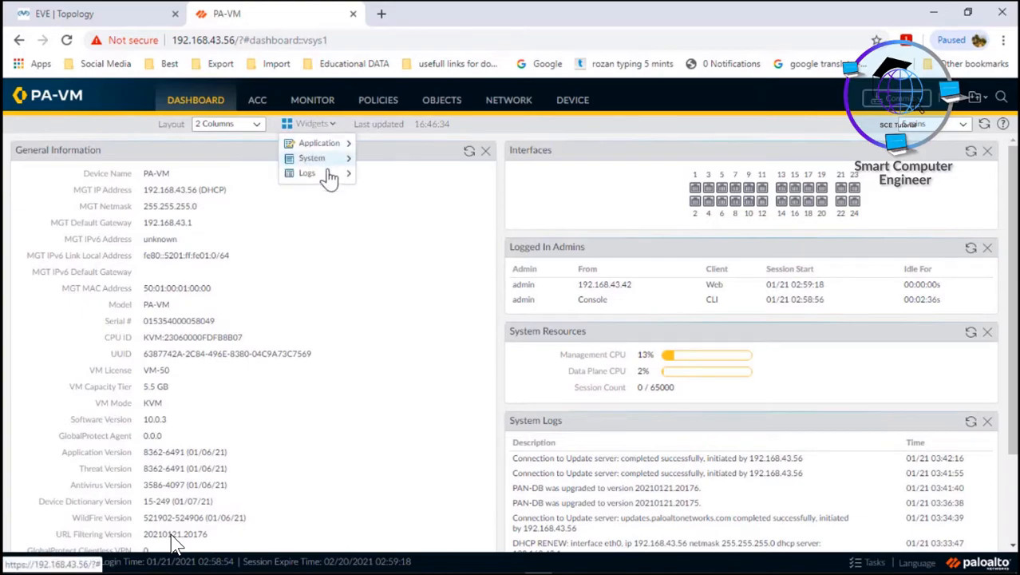
mouse_move(329, 180)
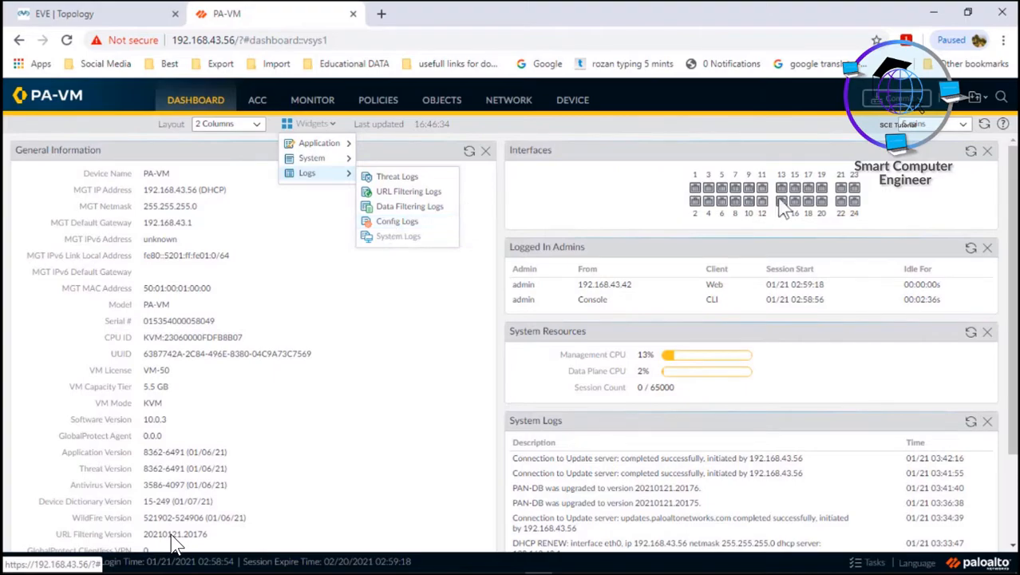
left_click(987, 249)
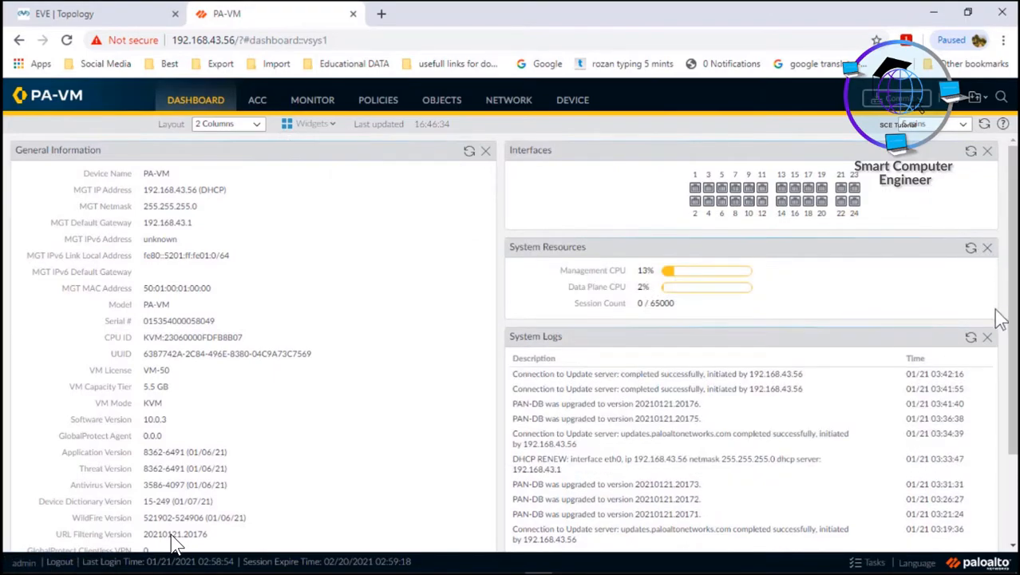
Close System Resources and System Logs, then re-add System Resources beneath Interfaces.
left_click(990, 250)
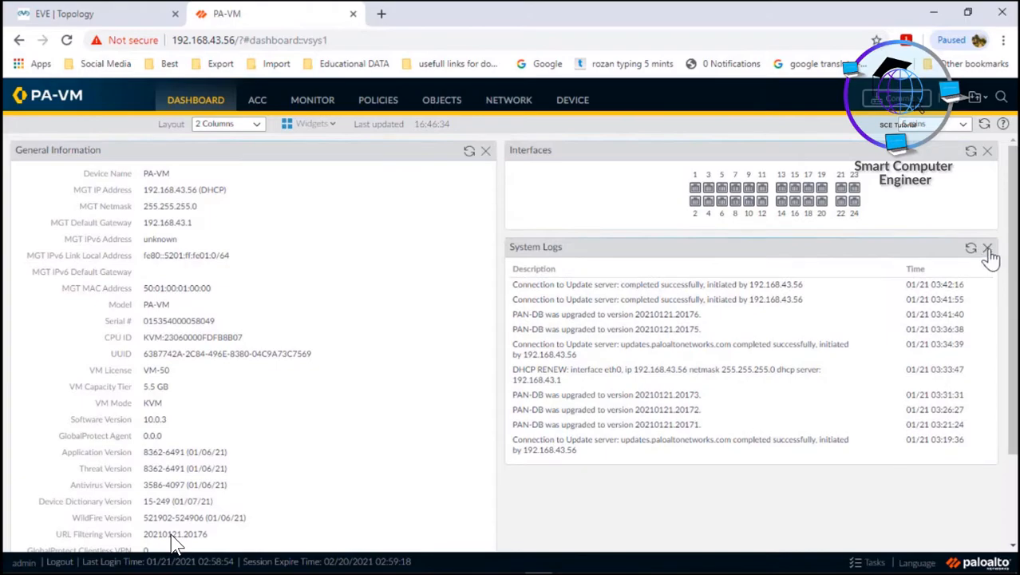
left_click(990, 250)
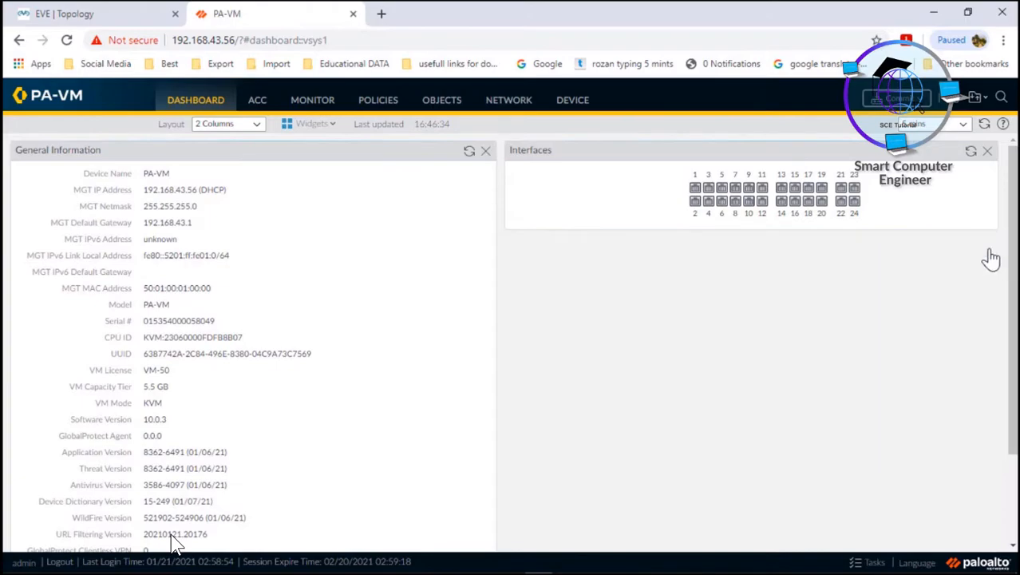
left_click(331, 125)
mouse_move(339, 147)
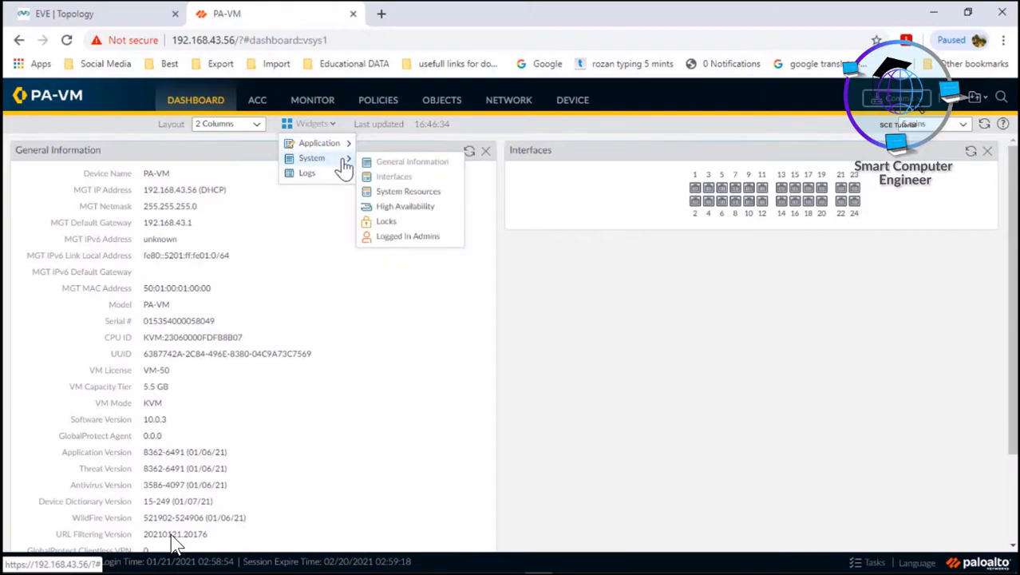
left_click(407, 193)
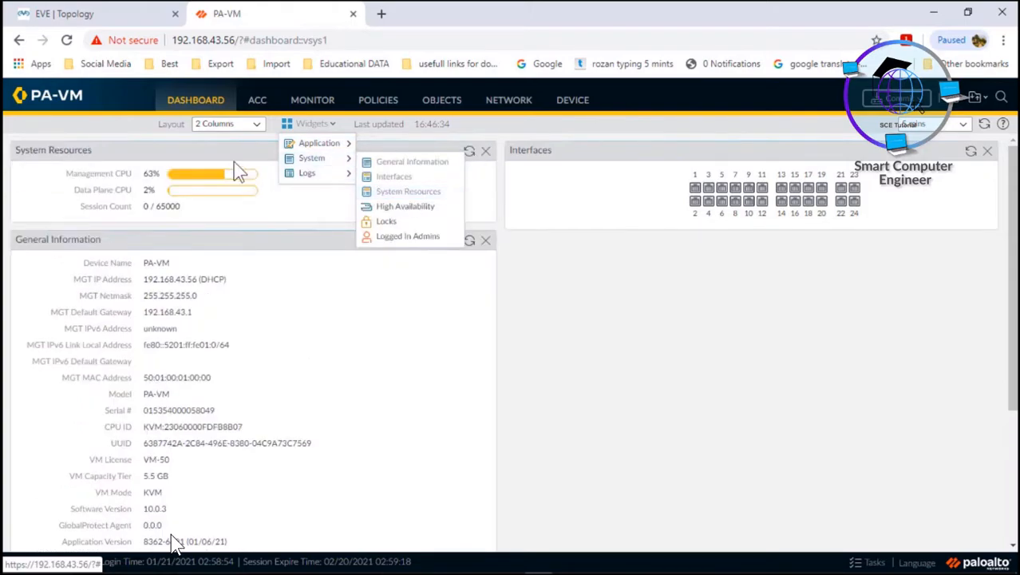
left_click_drag(206, 144, 691, 262)
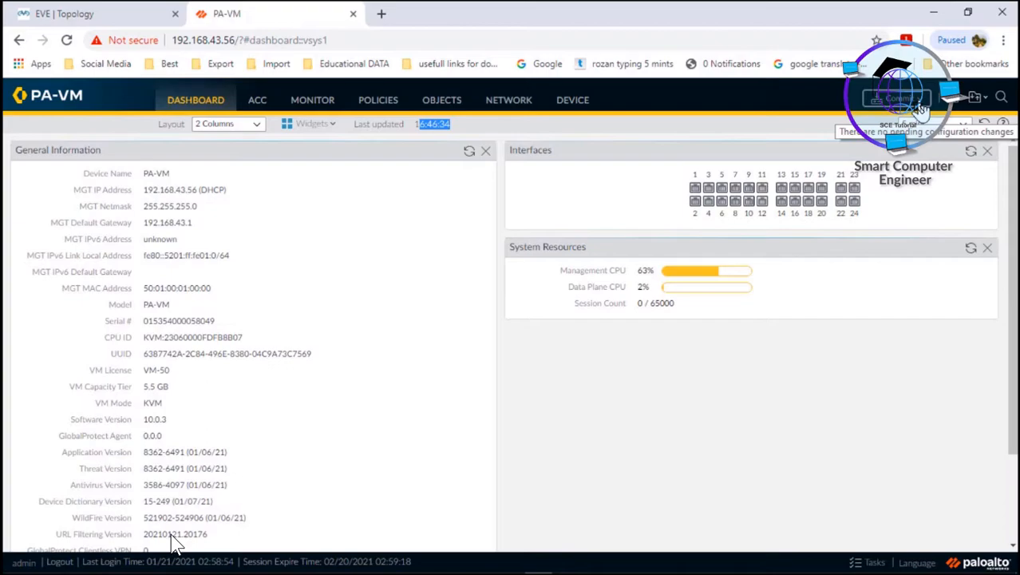
Open Device > Setup > Services and start editing the Services settings.
left_click(578, 104)
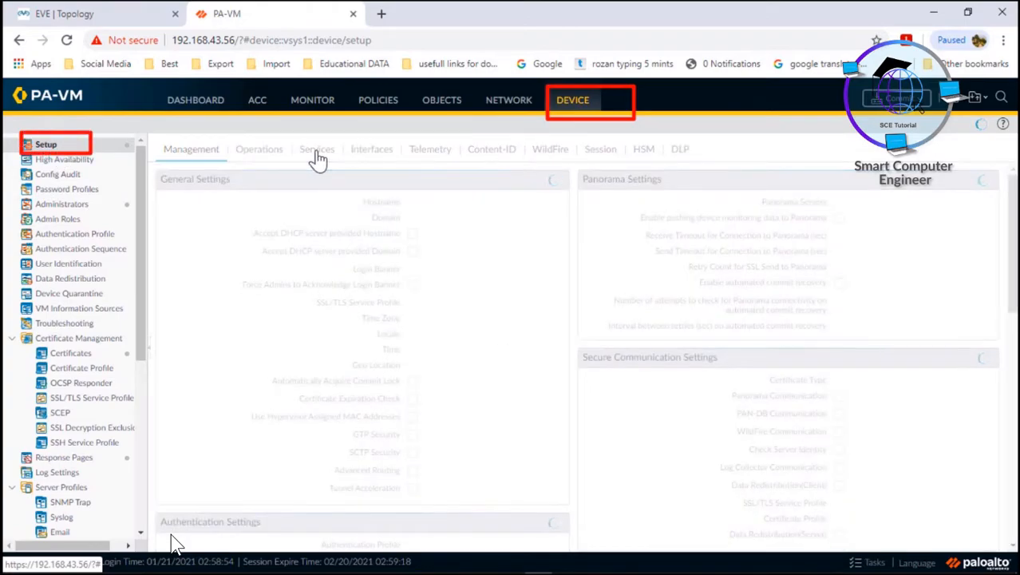
left_click(317, 152)
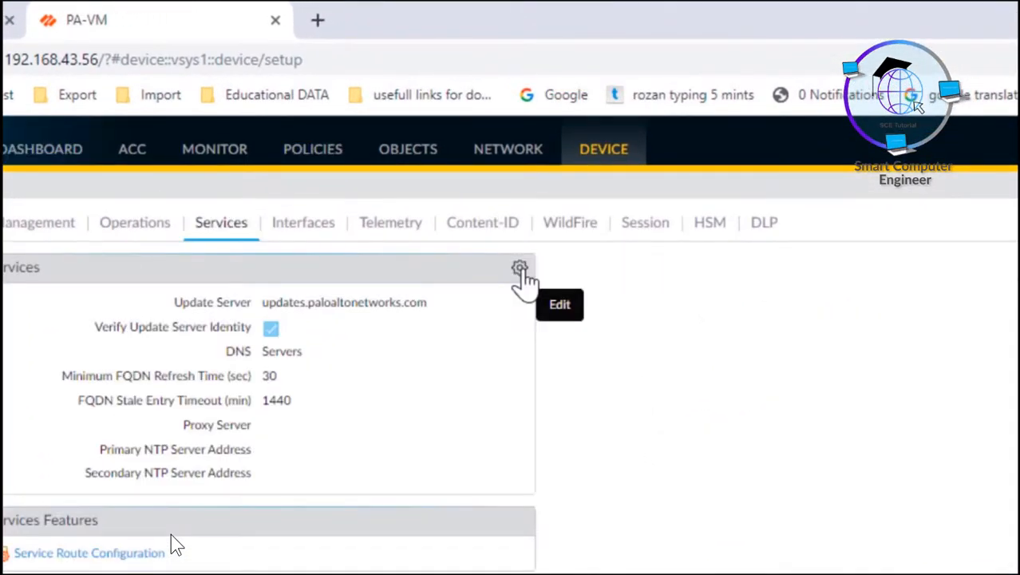
left_click(520, 270)
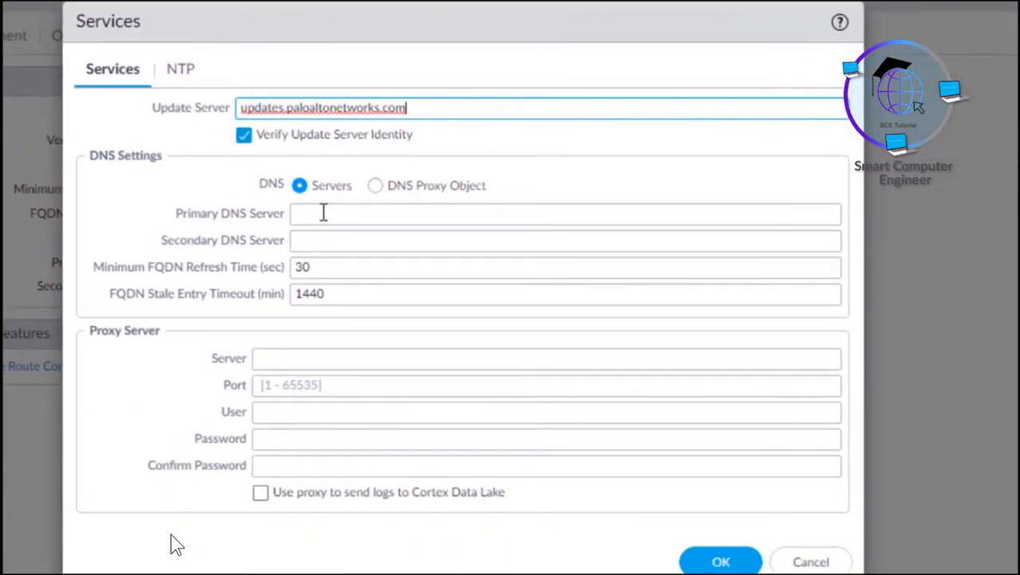
Enter 8.8.8.8 as primary and 8.8.4.4 as secondary DNS server, then go to NTP settings.
left_click(324, 213)
type("8.8.8")
right_click(324, 213)
left_click(308, 211)
type(".8")
key("Tab")
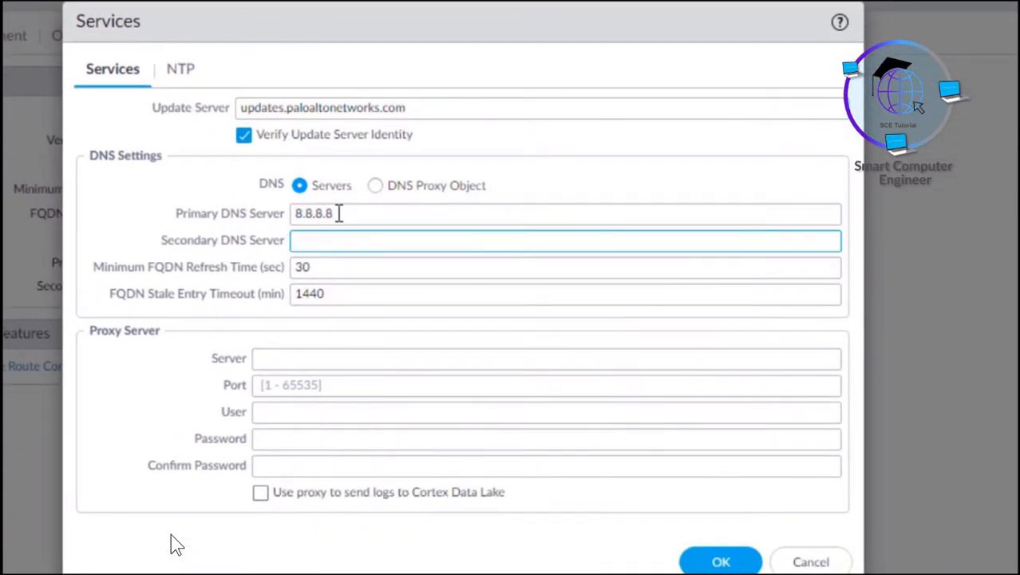
type("8.8.4.4")
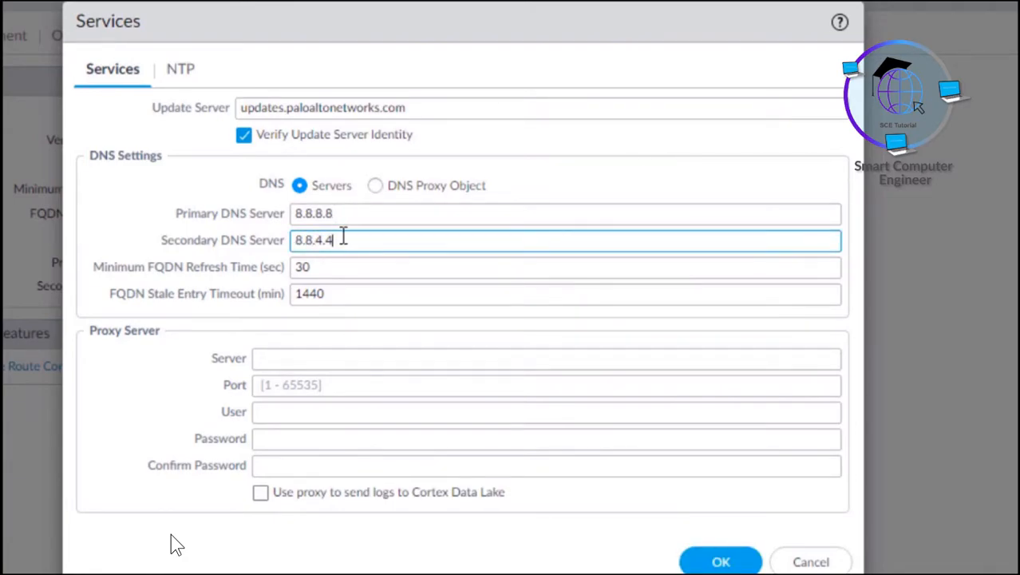
double_click(308, 240)
left_click(180, 72)
left_click(275, 133)
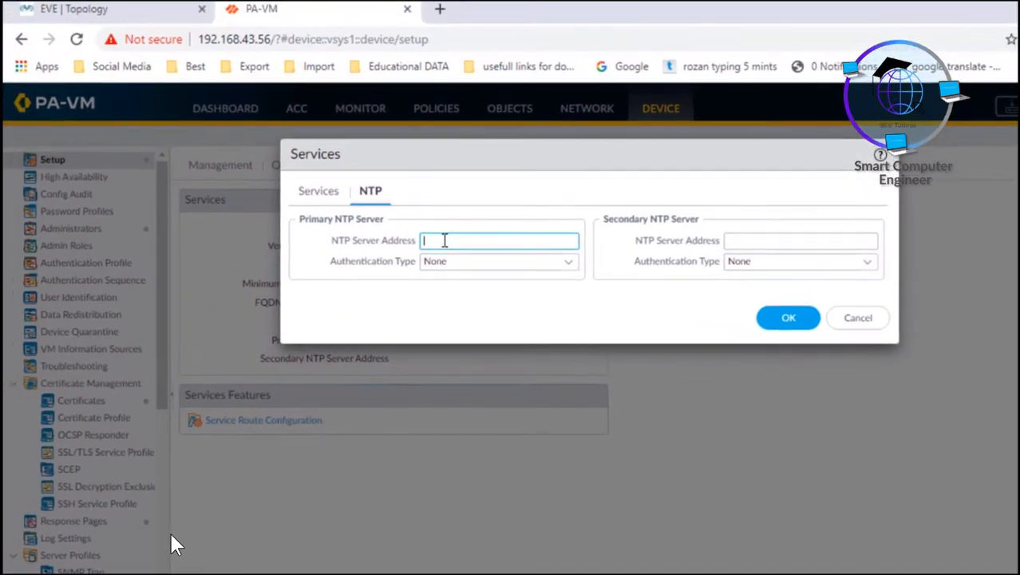
Search Google in a new tab for 'ntp server pakistan' and open the NTP Servers in Pakistan page.
left_click(441, 10)
type("ntp")
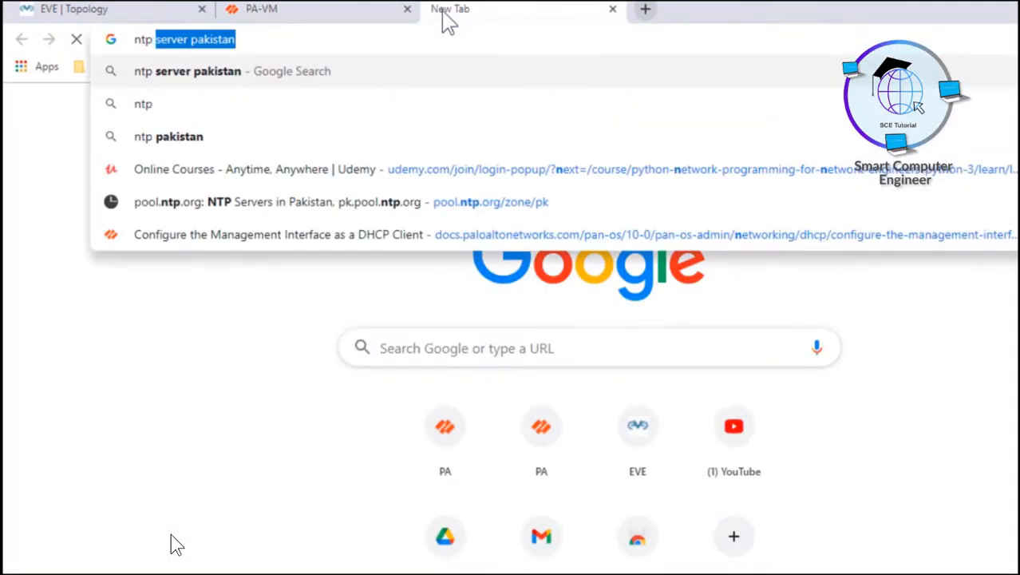
key("Return")
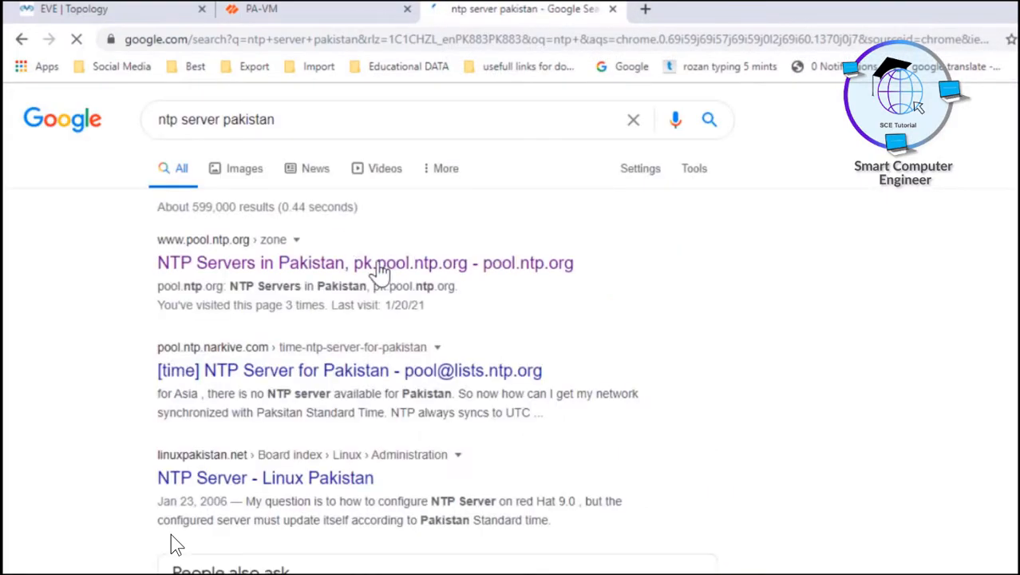
left_click(428, 271)
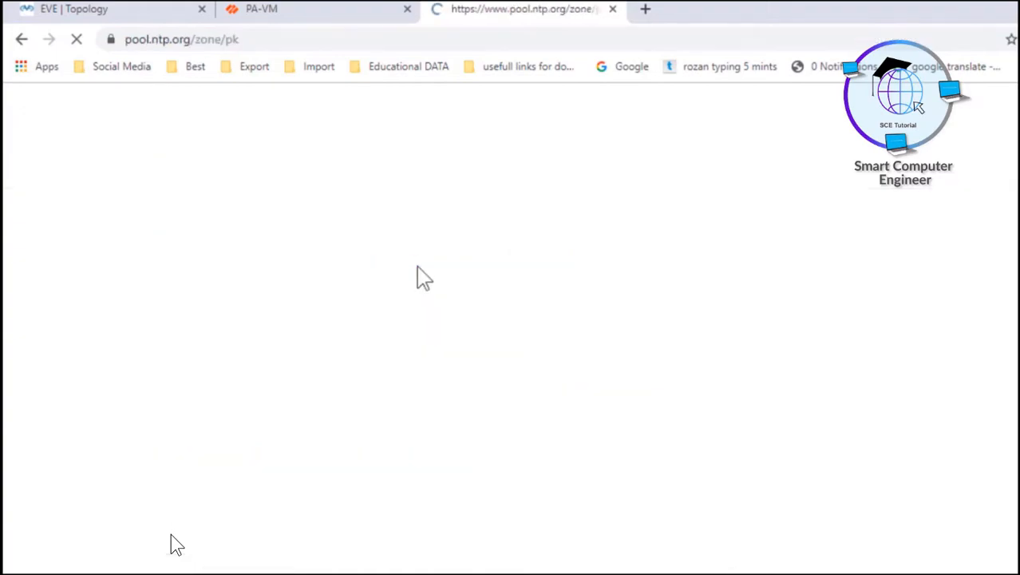
Copy pk.pool.ntp.org and paste it as the PA-VM Primary NTP Server Address.
left_click_drag(392, 182, 647, 194)
right_click(567, 172)
left_click(598, 186)
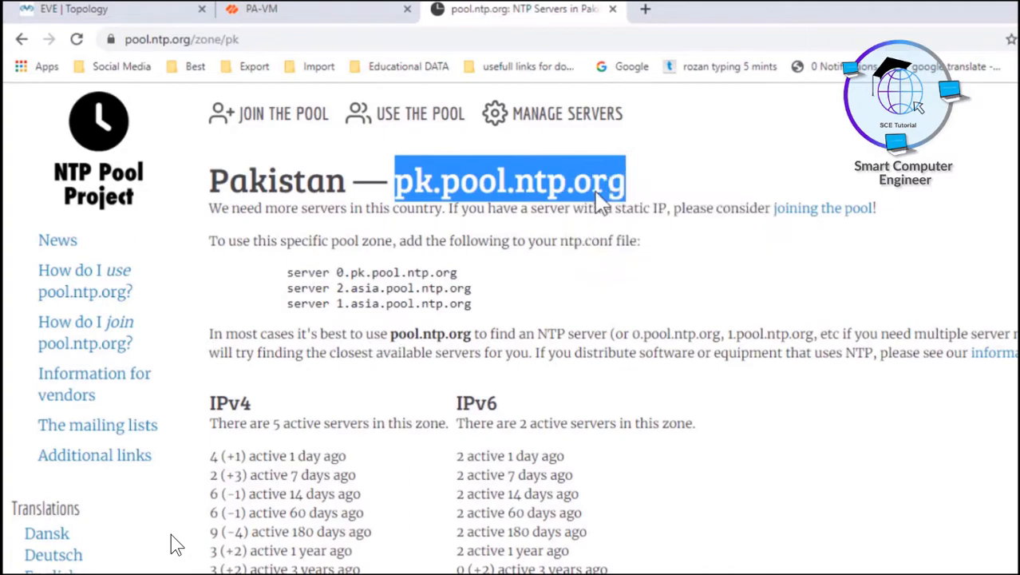
left_click(333, 10)
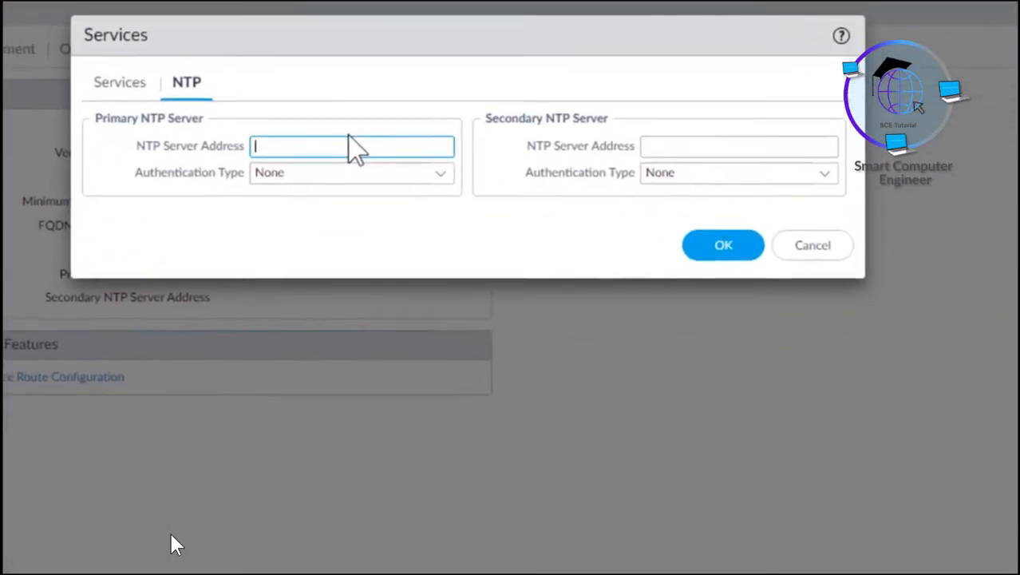
key("ctrl+v")
Paste pk.pool.ntp.org as the secondary NTP server, save the Services dialog, and close the NTP Pool tab.
key("Tab")
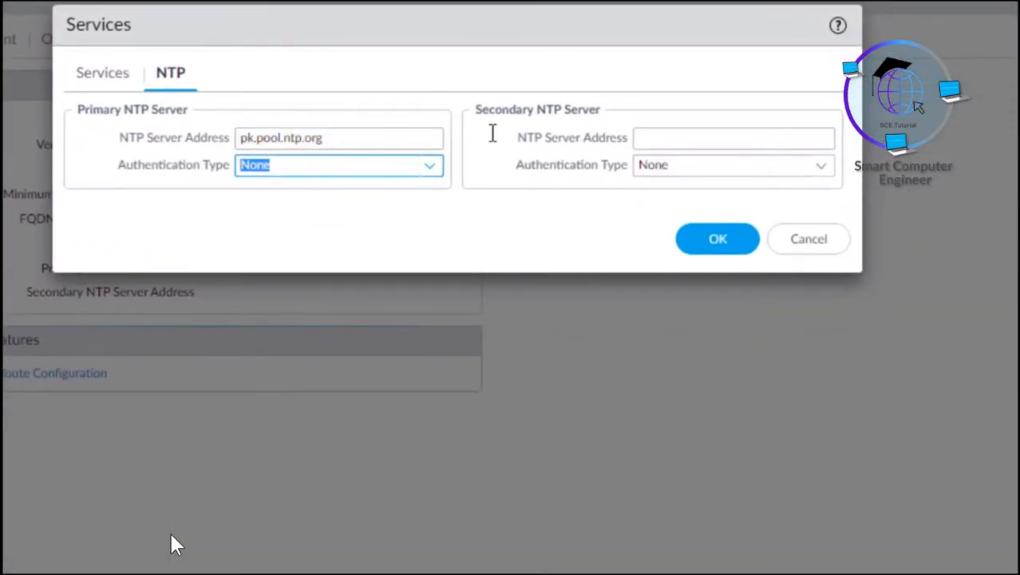
left_click(764, 138)
key("ctrl+v")
left_click(723, 240)
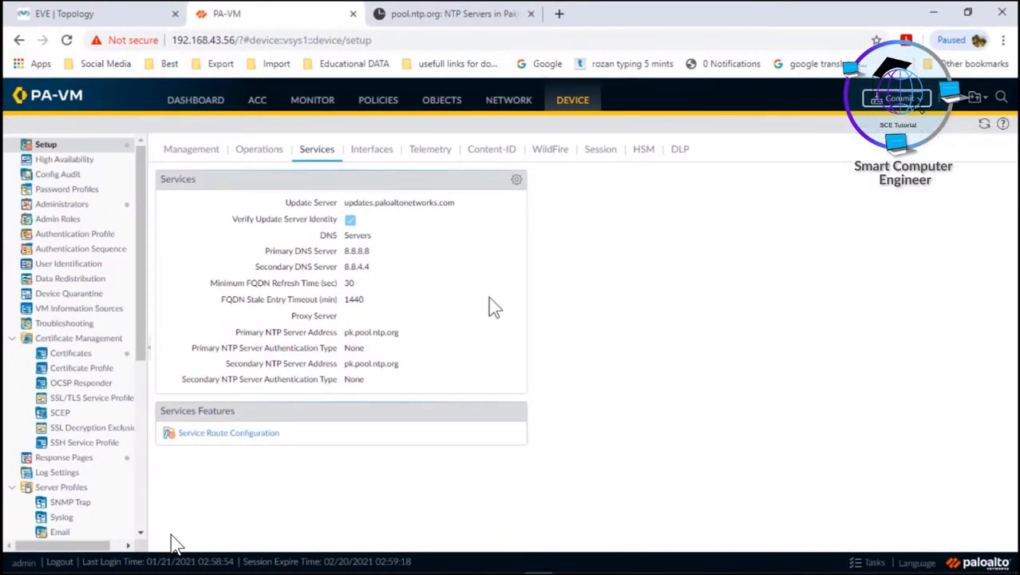
left_click(531, 14)
Quit the system information listing in the QEMU console back to the admin@PA-VM prompt, then bring up the Start menu.
left_click(568, 569)
key("Return")
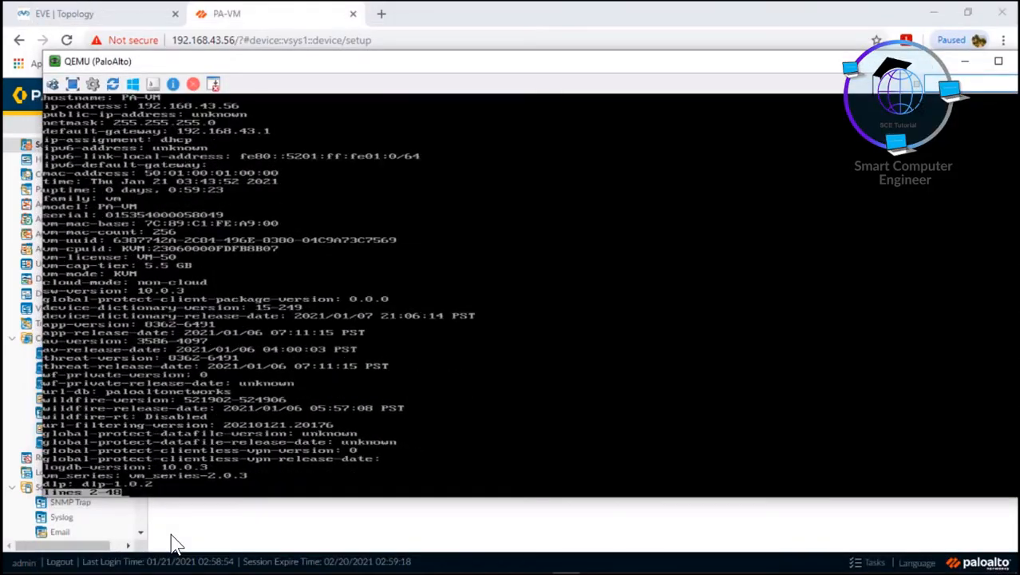
key("q")
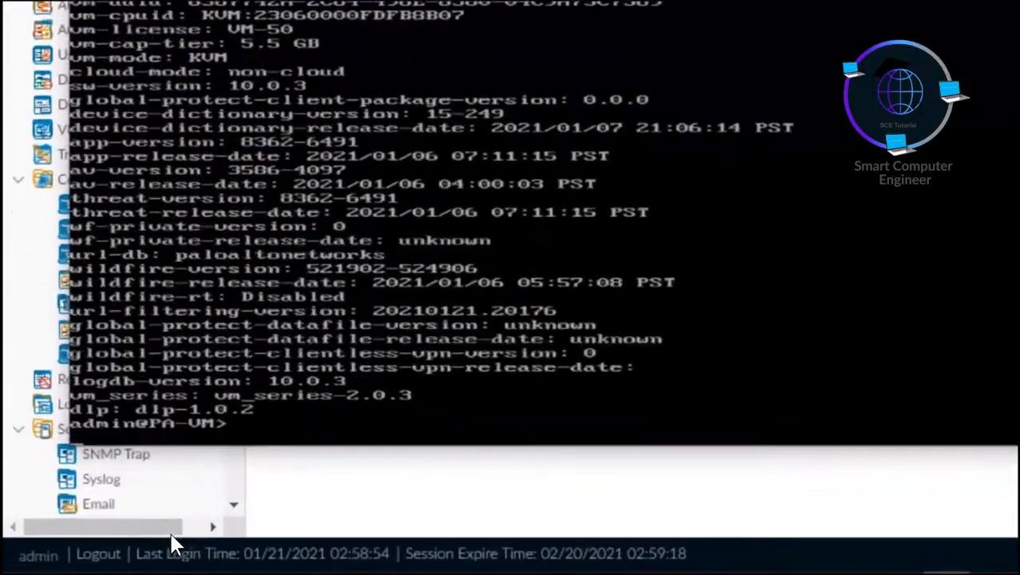
key("Return")
key("Return")
key("Return")
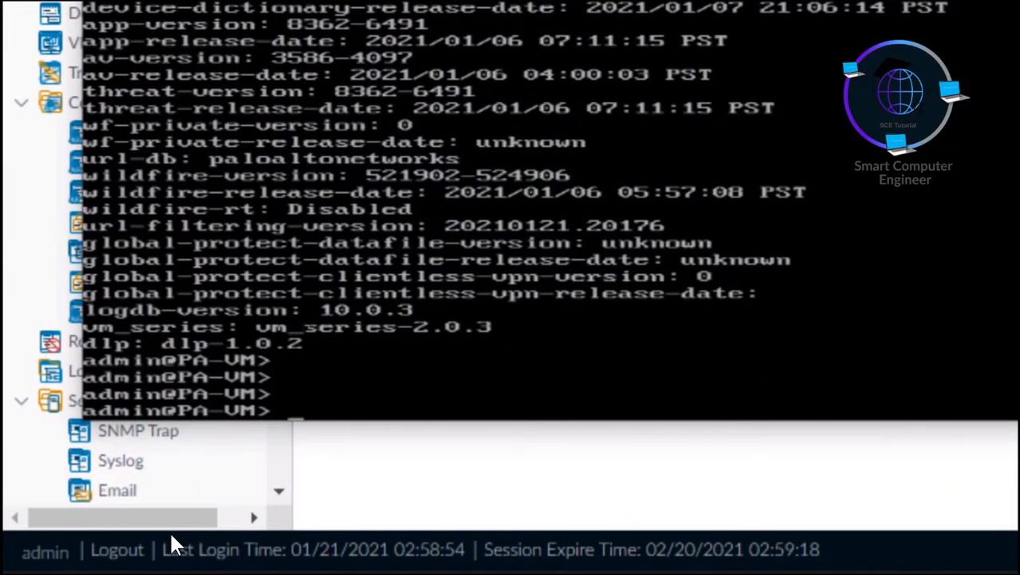
key("super")
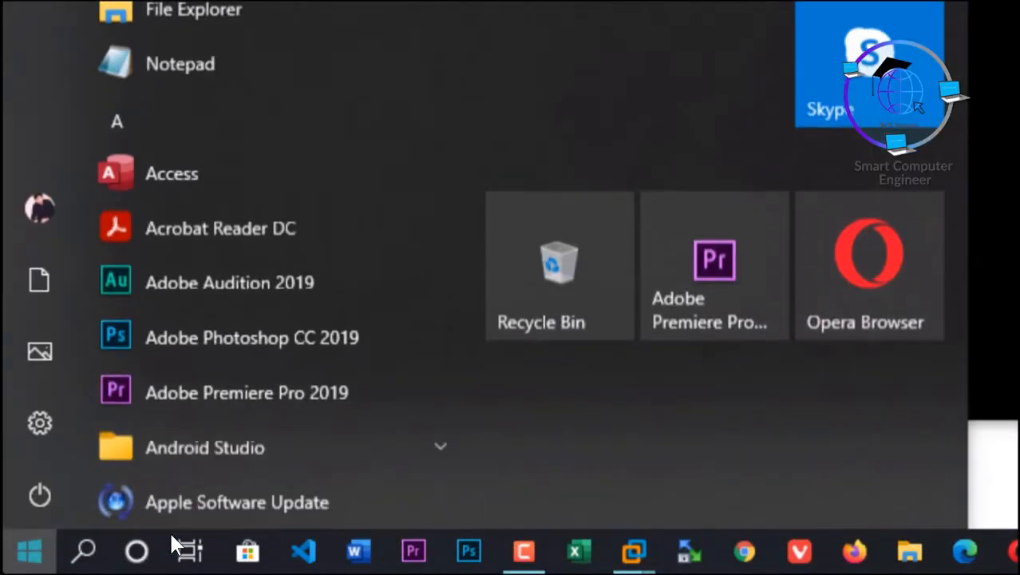
Launch PuTTY and connect via SSH to host 192.168.43.56 on port 22.
type("putty")
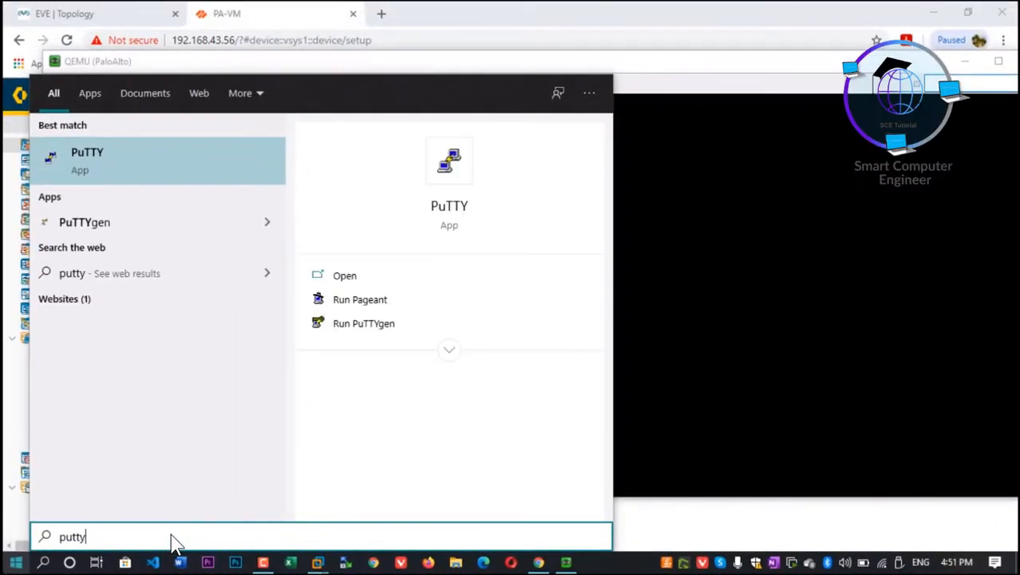
key("Return")
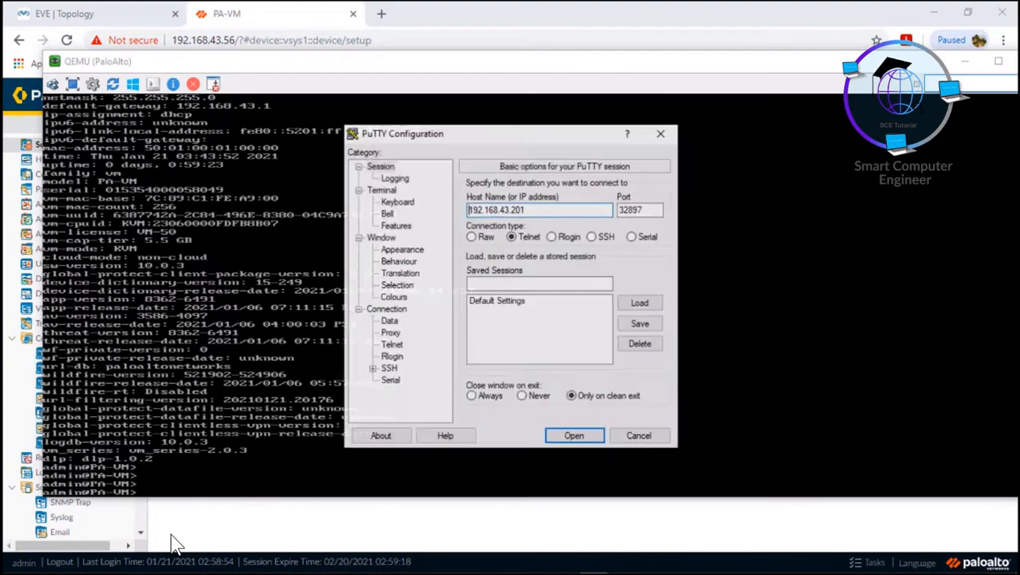
left_click_drag(527, 210, 512, 210)
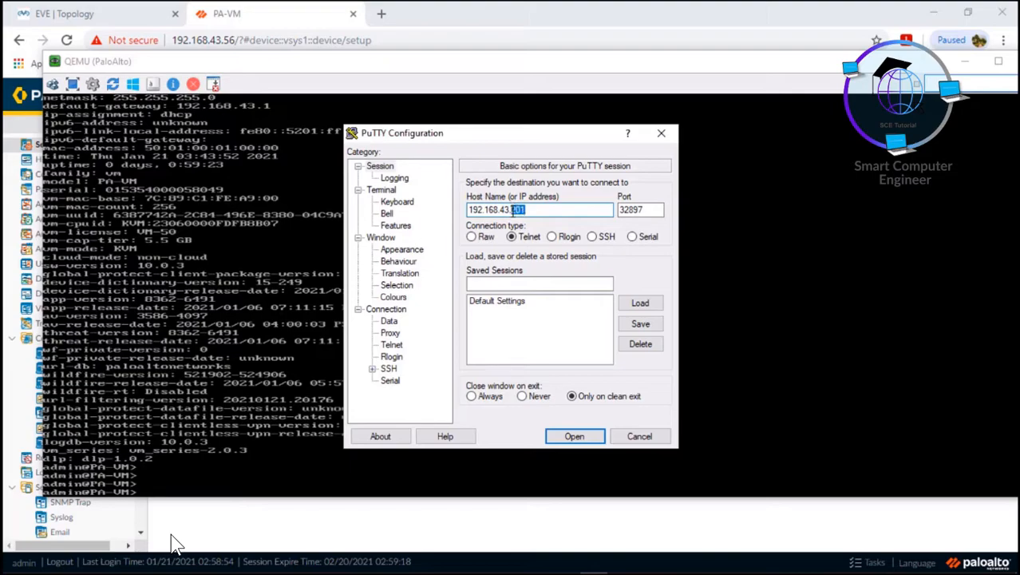
key("BackSpace")
key("Tab")
type("22")
key("Tab")
key("Right")
key("Right")
key("Tab")
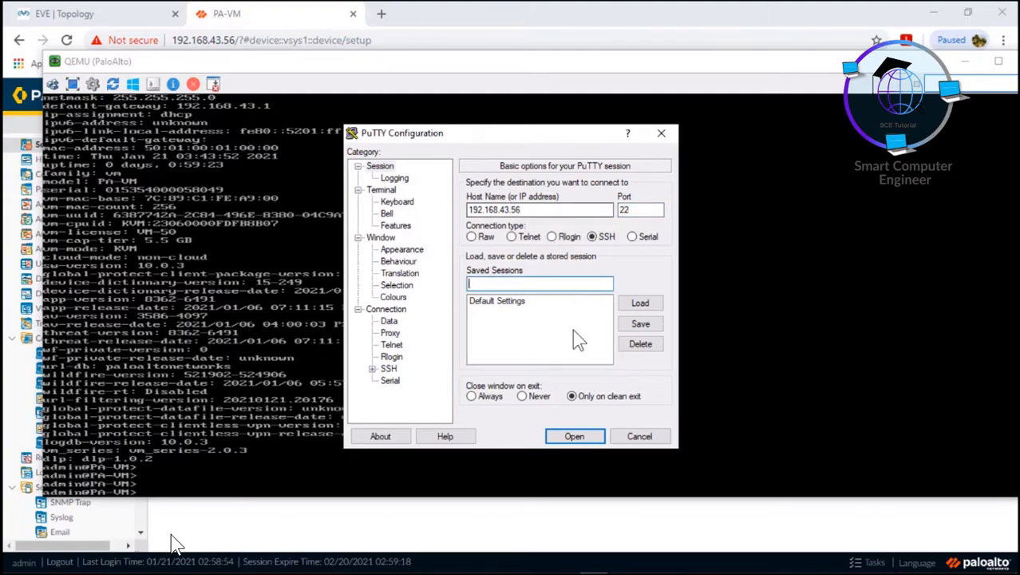
left_click(575, 436)
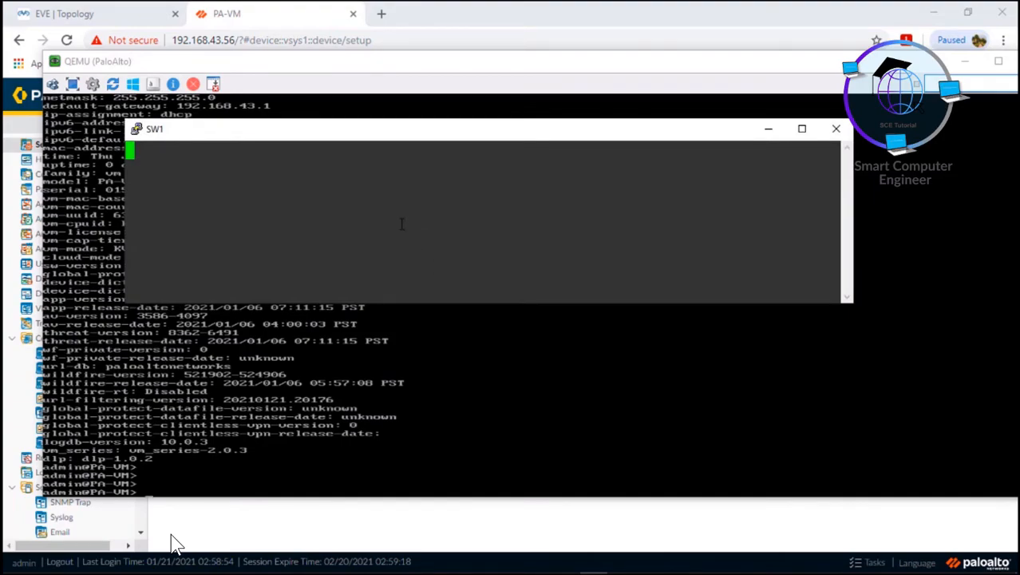
Accept the host key alert and log in to the firewall as admin.
left_click(435, 385)
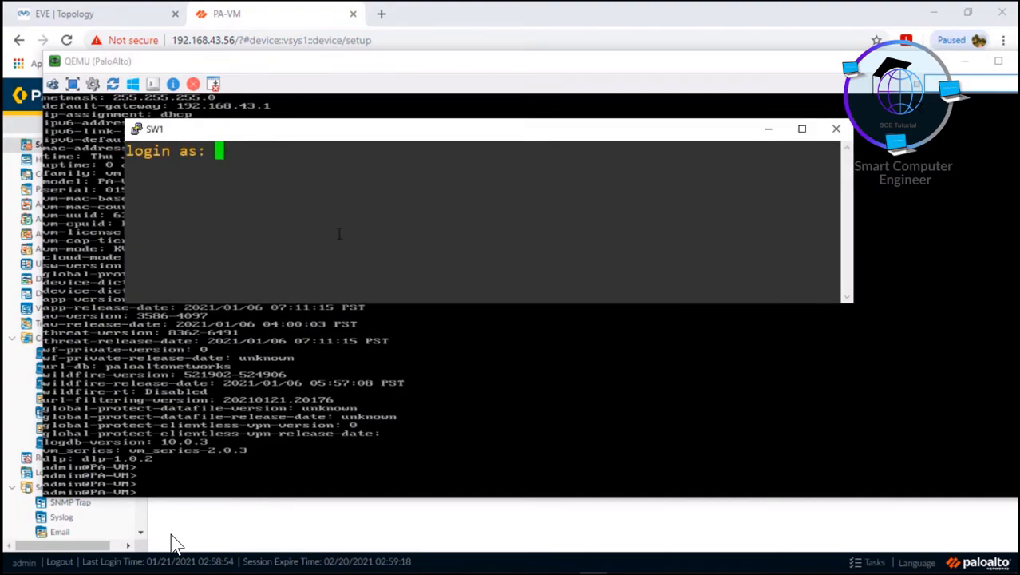
type("admin")
key("Return")
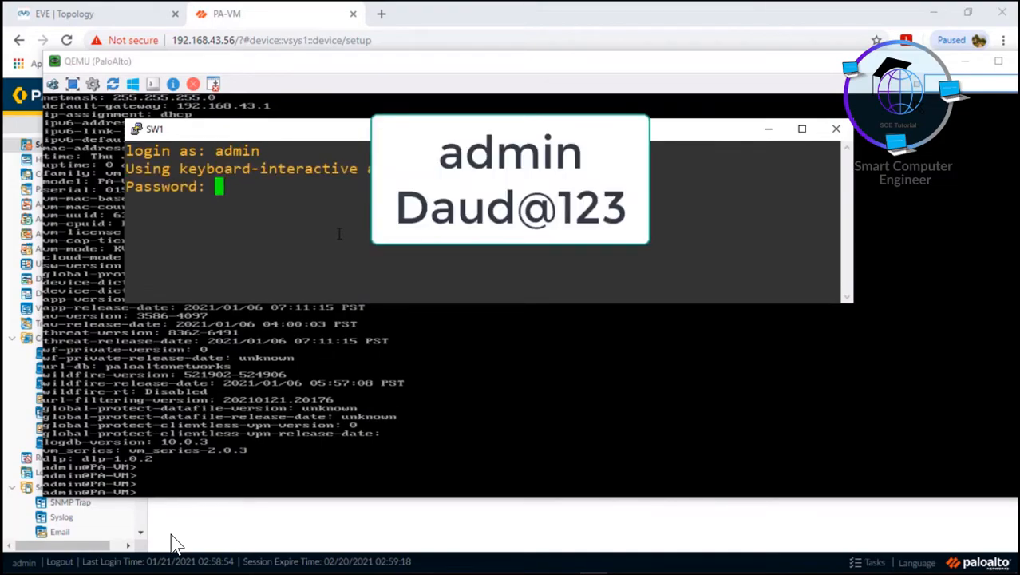
key("Return")
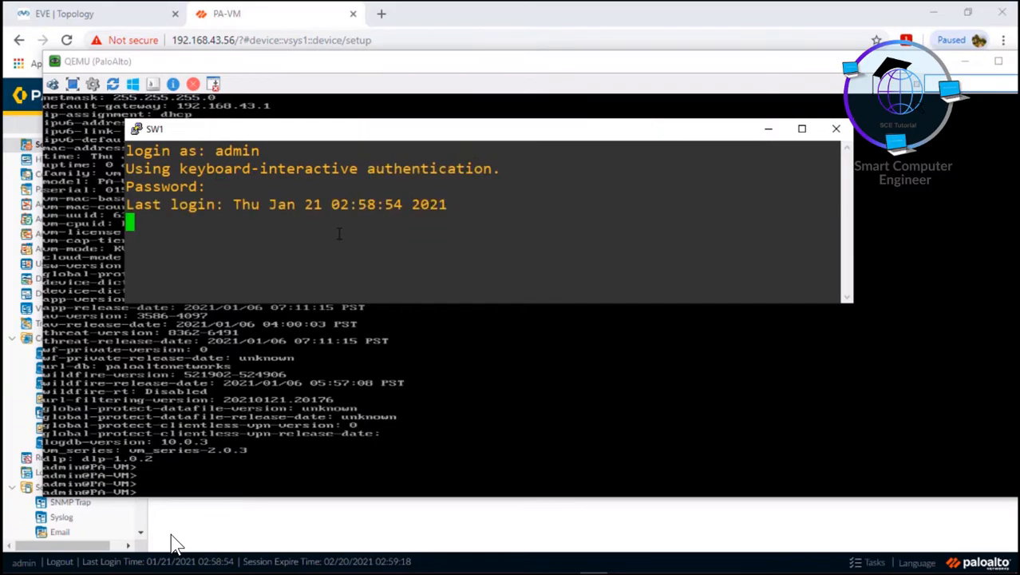
Close the QEMU console, reposition the terminal, and run 'show ntp', which reports not synched.
left_click_drag(917, 65, 788, 65)
left_click(902, 63)
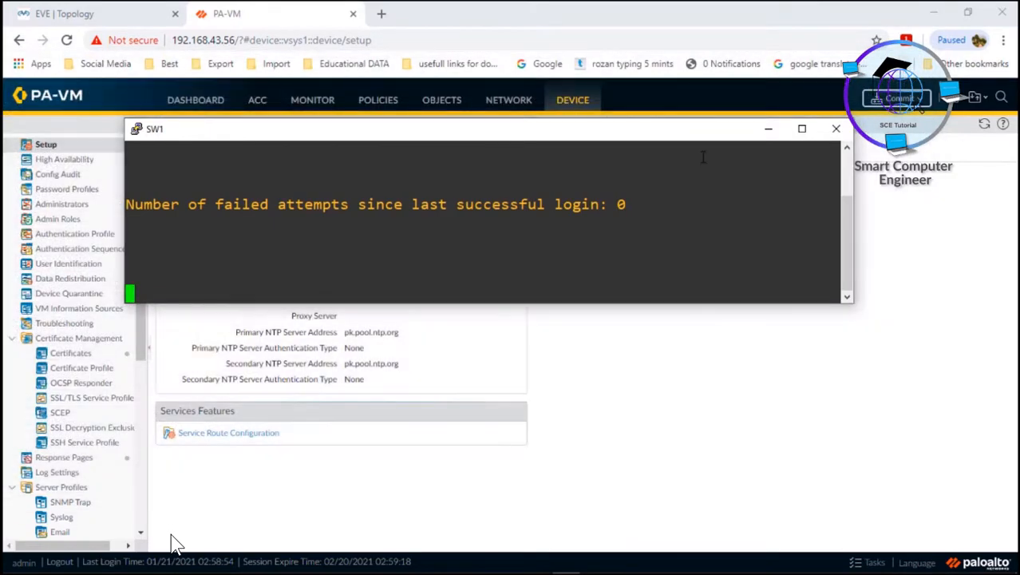
left_click_drag(683, 137, 691, 334)
key("Return")
key("Return")
key("Return")
key("Return")
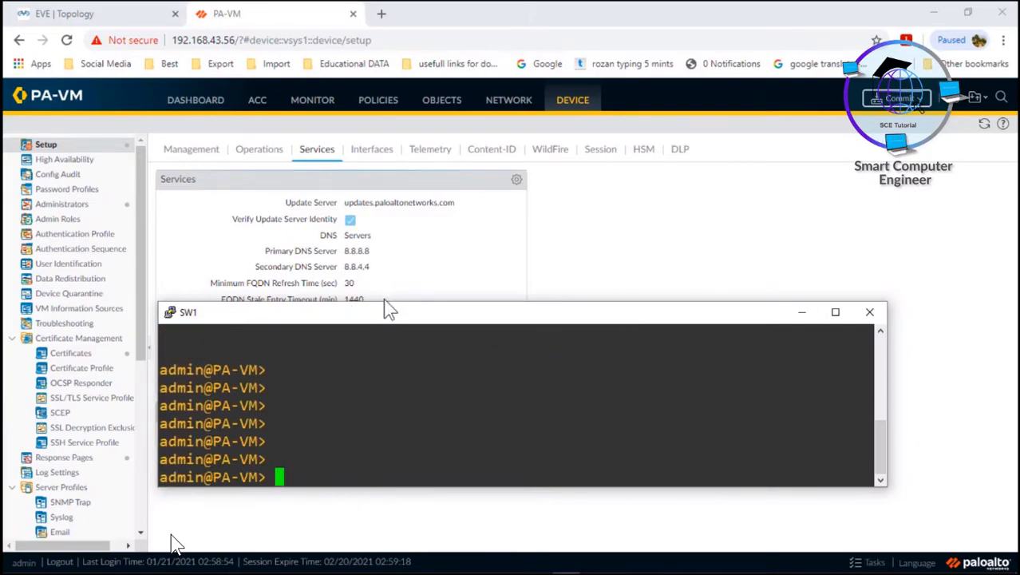
left_click_drag(383, 301, 378, 73)
left_click_drag(767, 81, 714, 81)
type("show ntp")
key("Return")
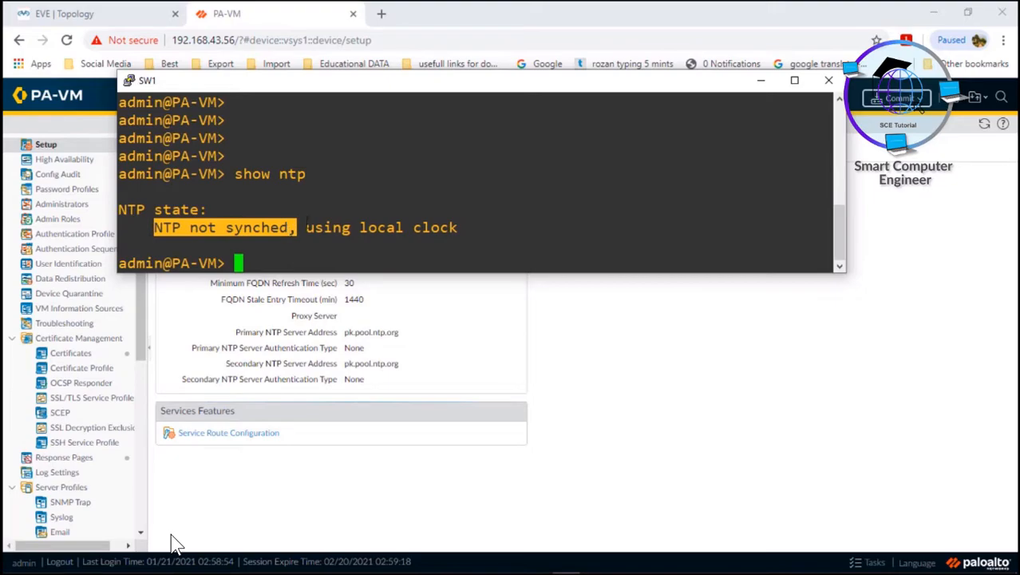
Minimize PuTTY and start a Commit All Changes from the PAN-OS web interface.
left_click(766, 83)
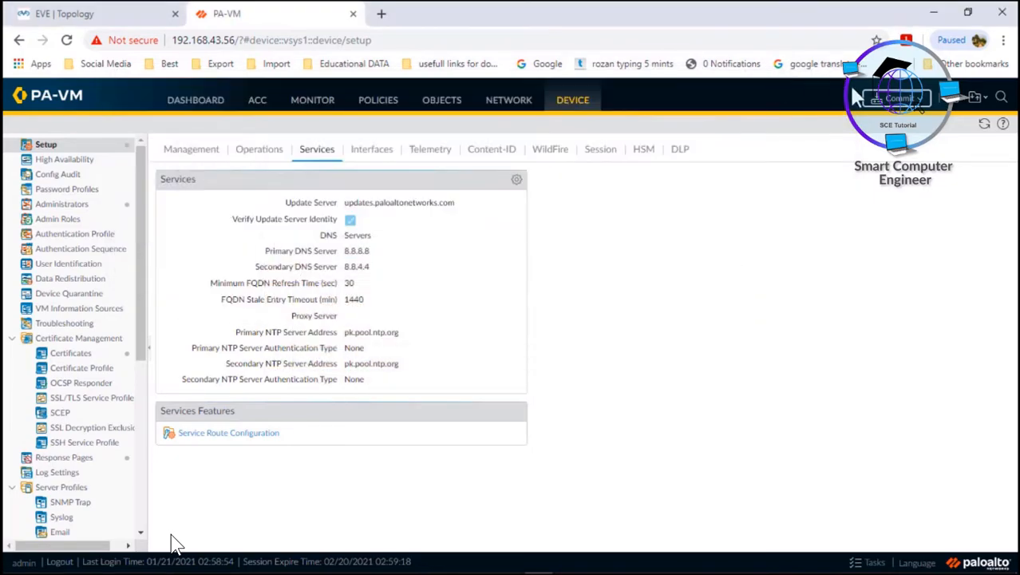
left_click(891, 102)
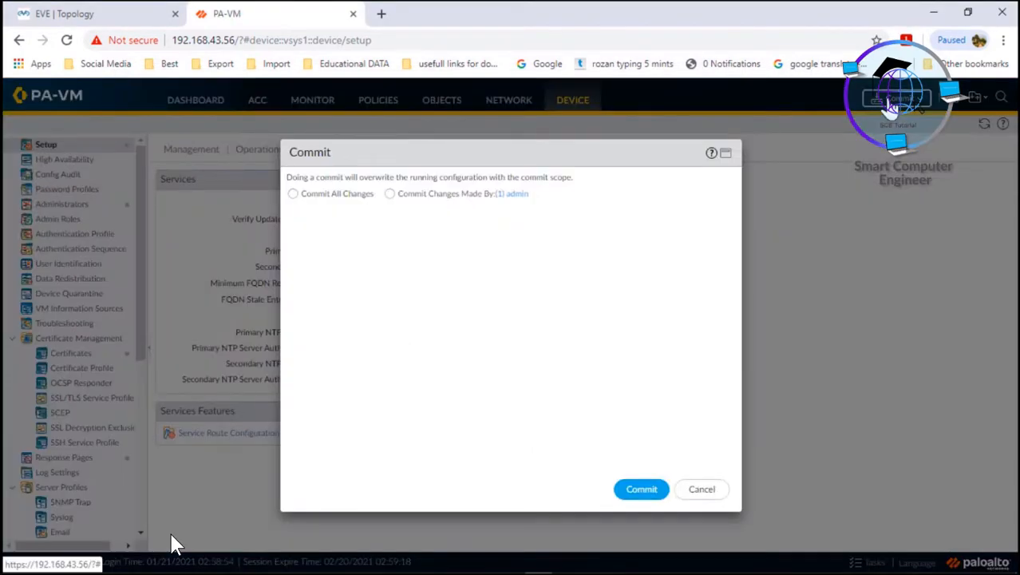
left_click(294, 195)
left_click(640, 491)
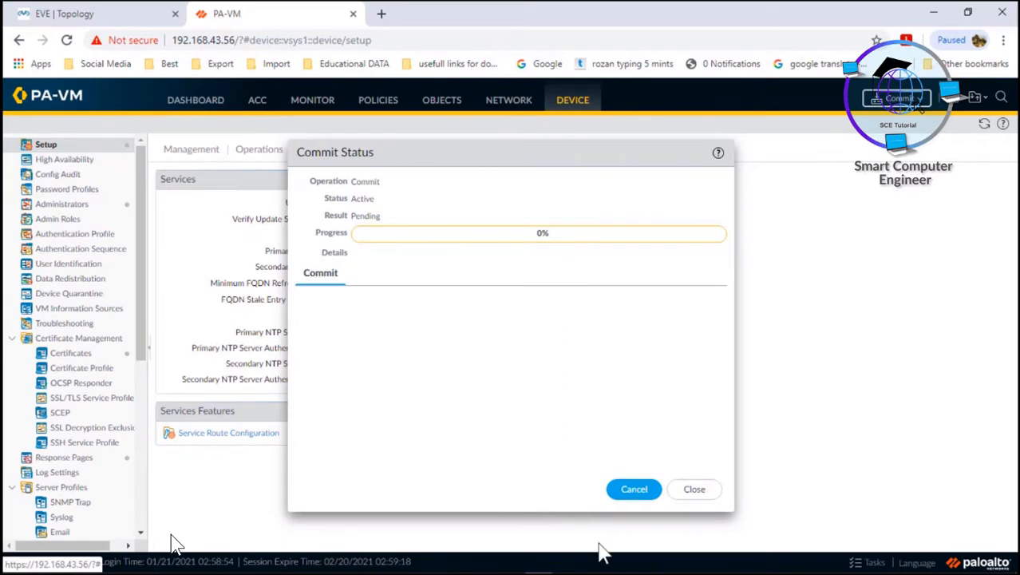
Bring PuTTY back and enter configuration mode with 'configure'.
left_click(566, 564)
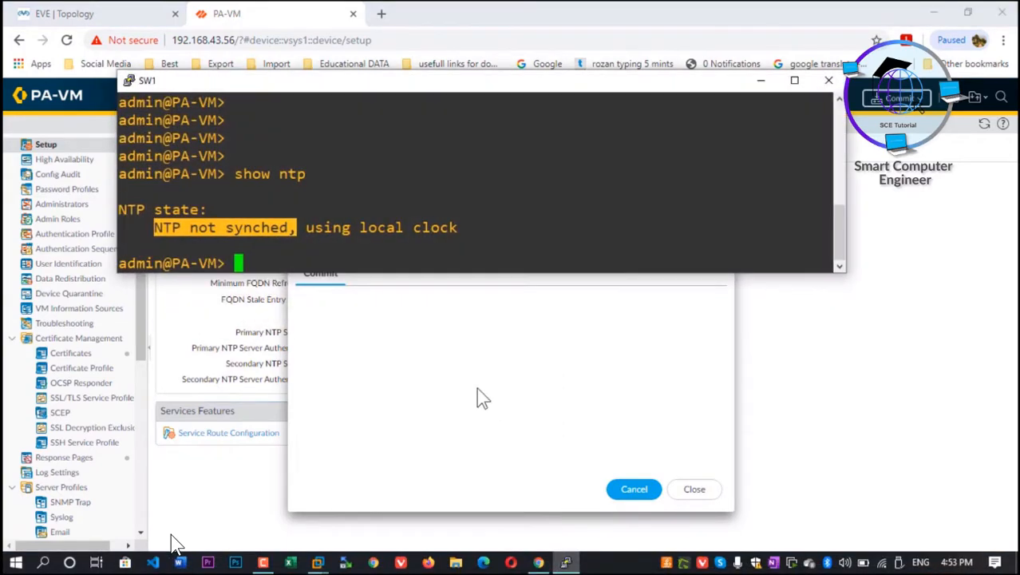
left_click(376, 263)
type("comm")
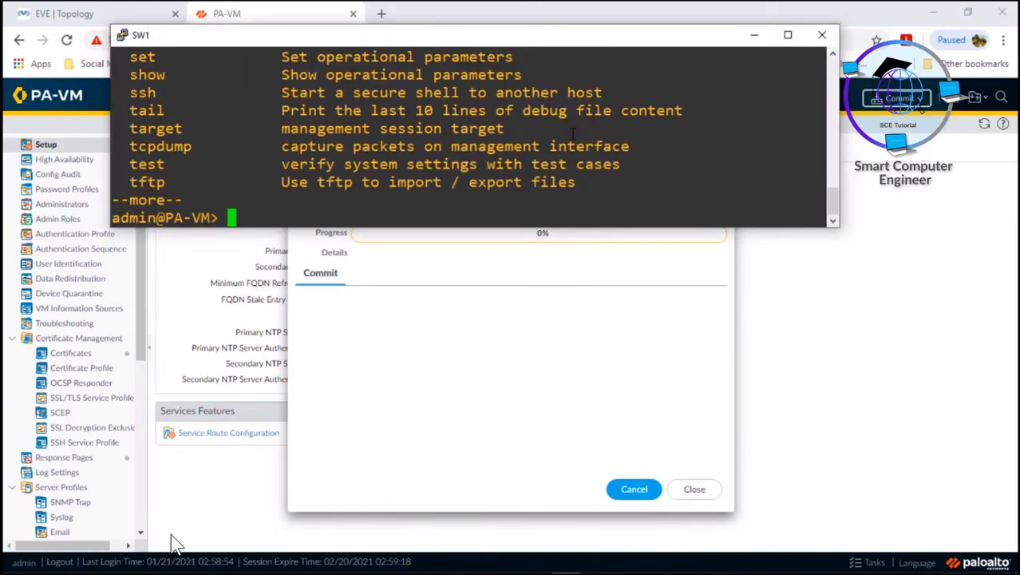
type("commit")
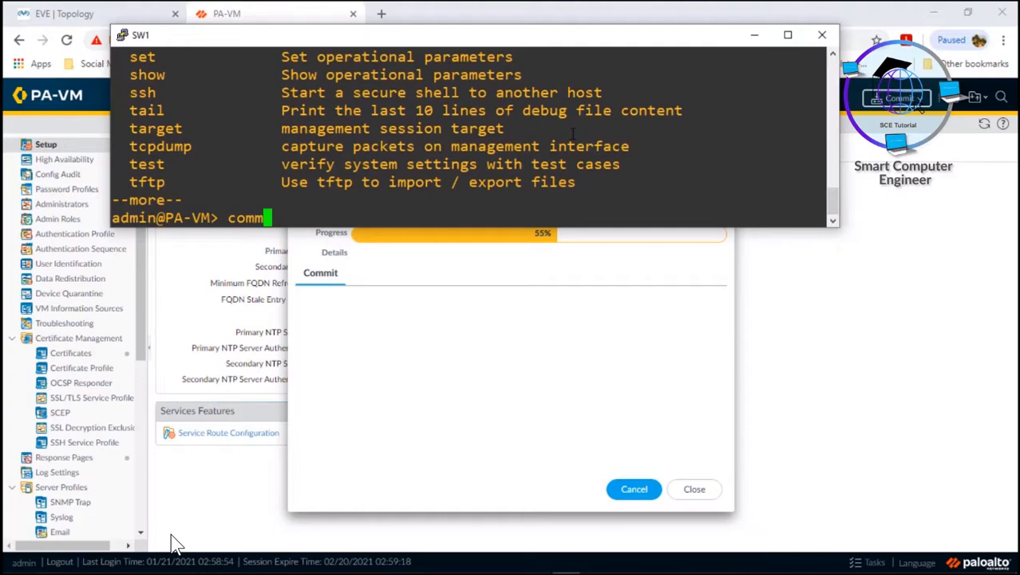
key("BackSpace")
key("BackSpace")
key("BackSpace")
key("BackSpace")
key("BackSpace")
key("BackSpace")
type("configure")
key("Return")
Type 'commit' at the config prompt without running it, then minimize PuTTY to watch the commit progress.
type("ocn")
key("BackSpace")
key("BackSpace")
key("BackSpace")
type("con")
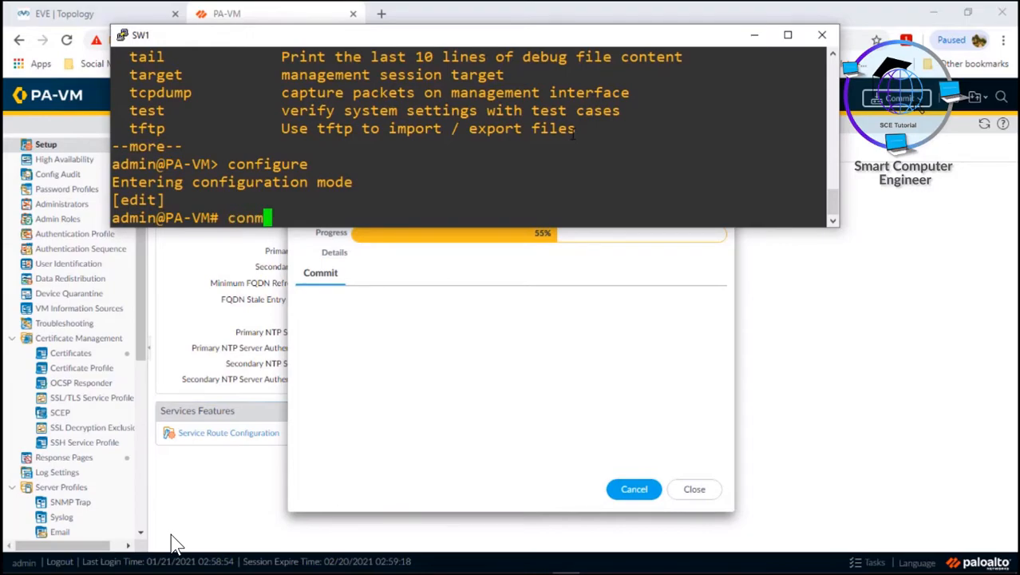
key("BackSpace")
type("mmit")
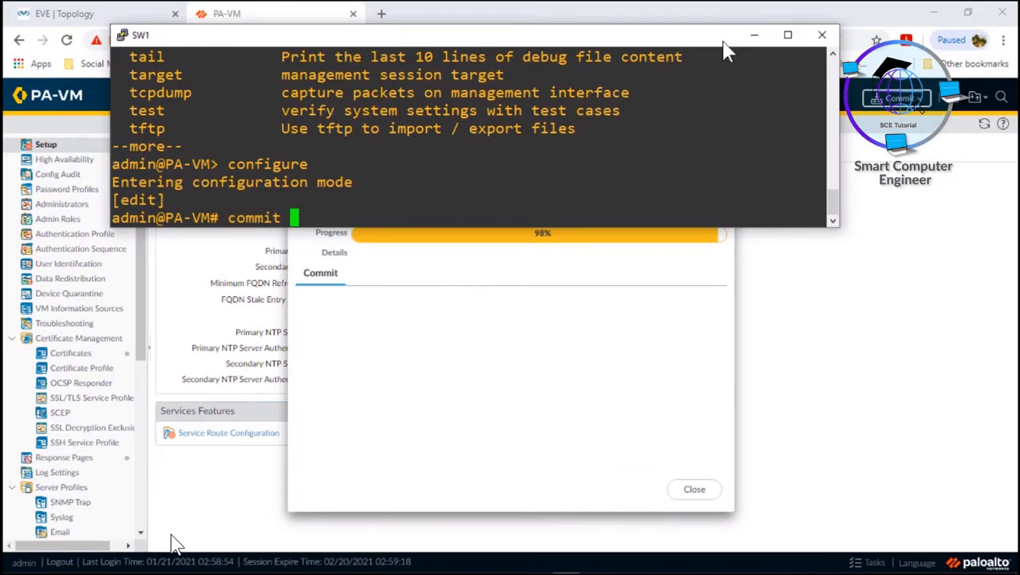
left_click(752, 40)
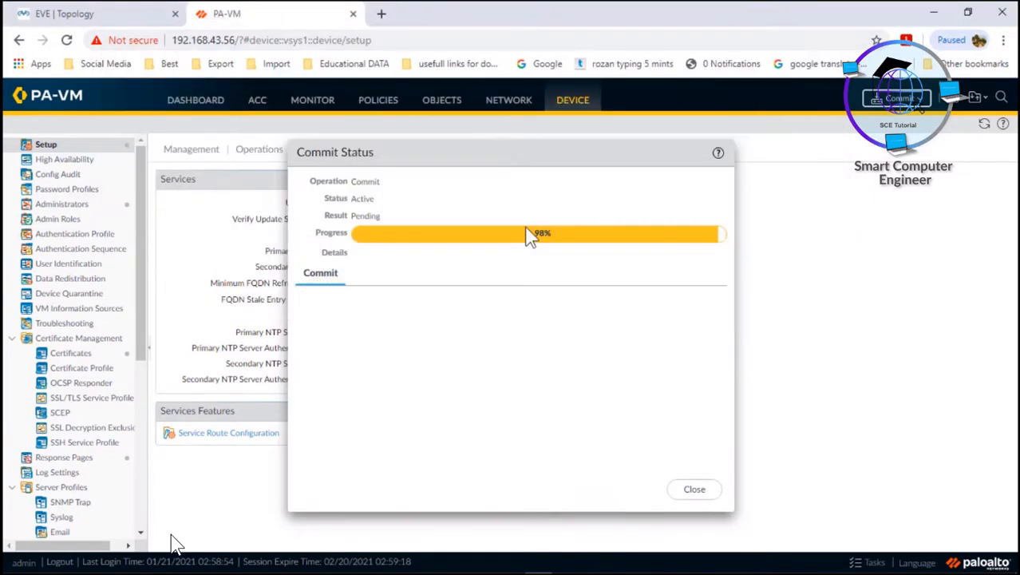
Close the Commit Status dialog and check in the Tasks list that the commit completed.
left_click(704, 490)
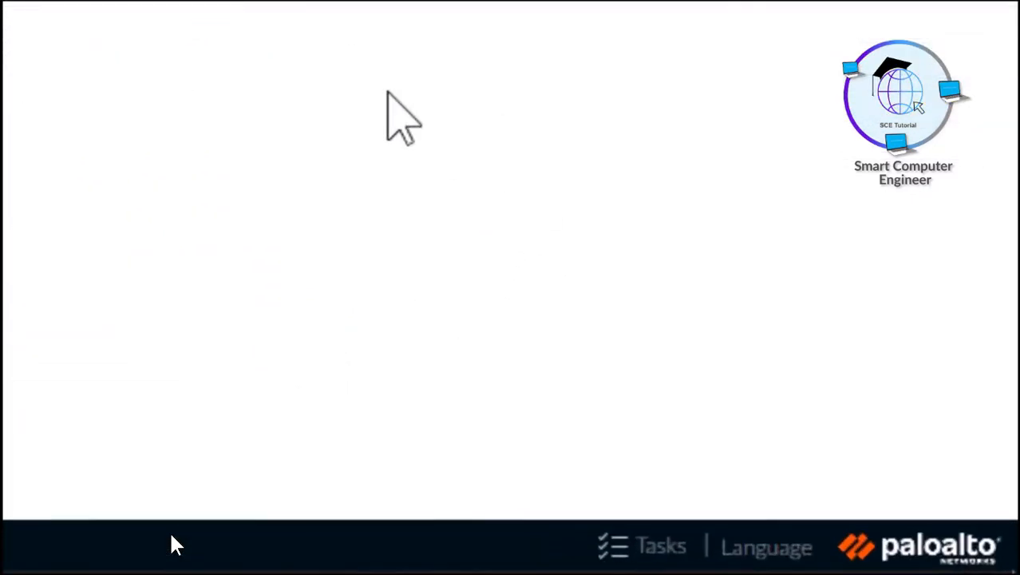
left_click(492, 535)
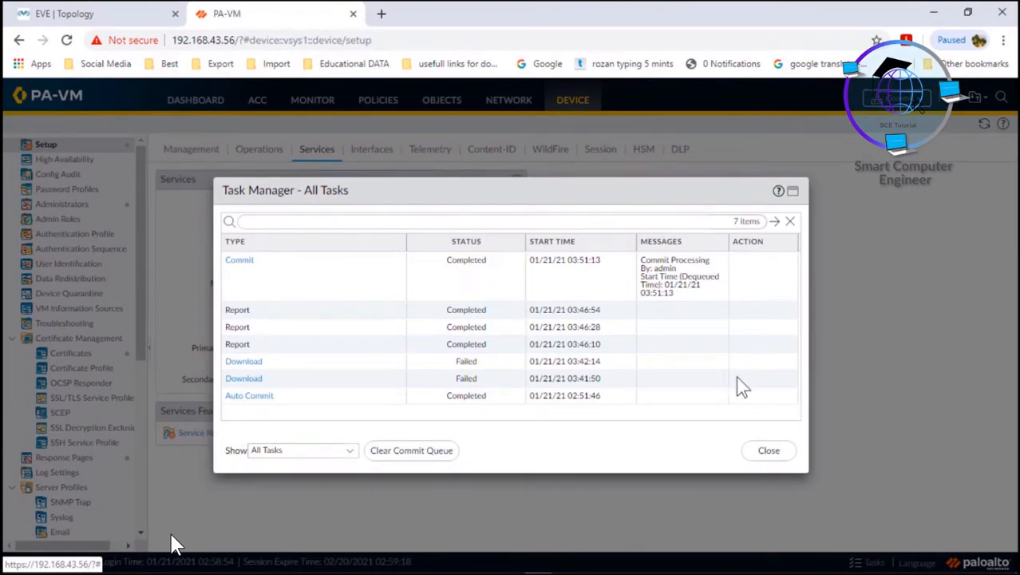
left_click(767, 451)
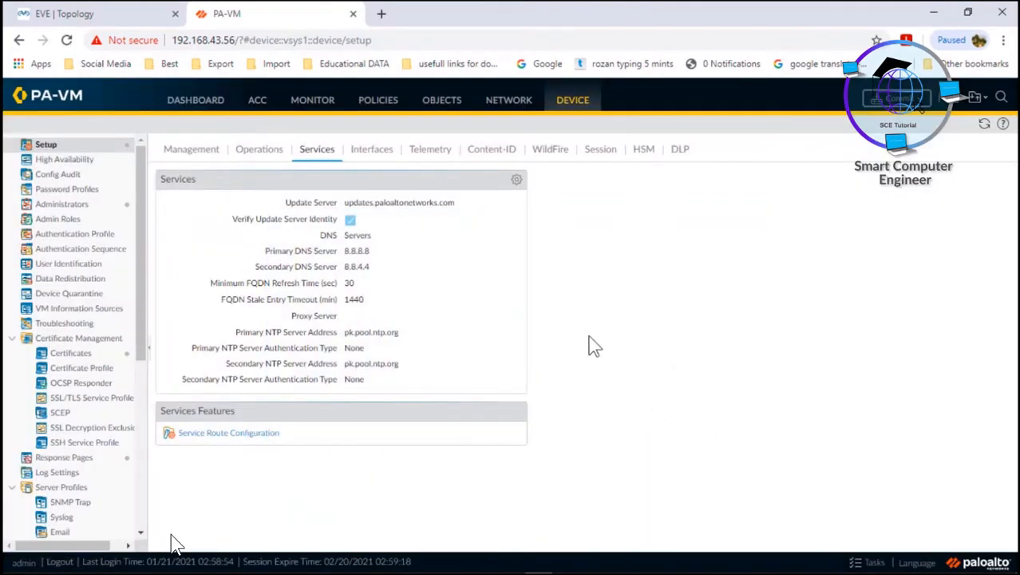
Bring PuTTY back maximized, clear the pending command, and review the earlier 'show ntp' output.
left_click(567, 564)
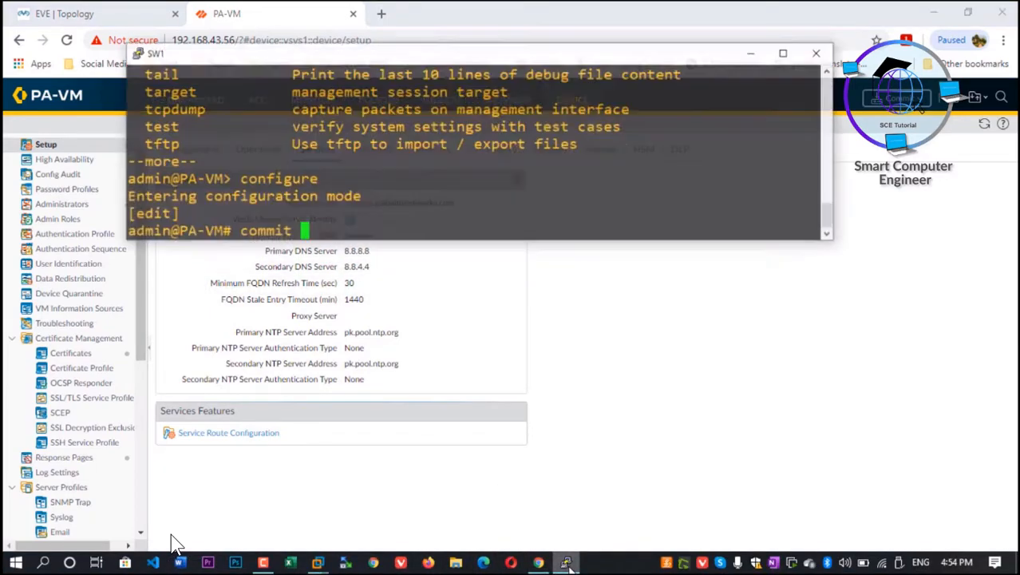
key("BackSpace")
key("BackSpace")
key("BackSpace")
key("BackSpace")
key("BackSpace")
key("BackSpace")
key("BackSpace")
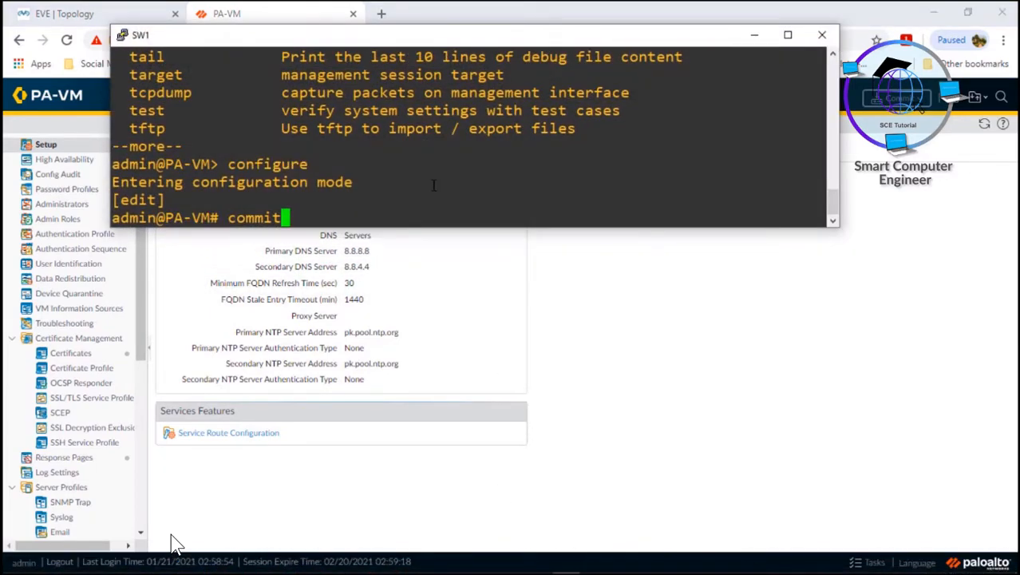
type("sho")
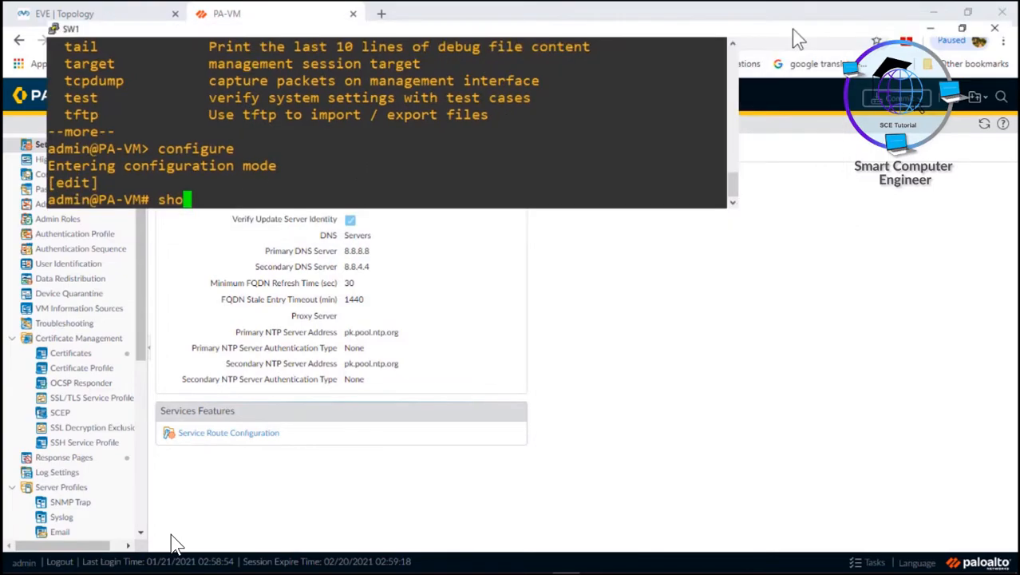
left_click(789, 35)
scroll(174, 545, "up", 4)
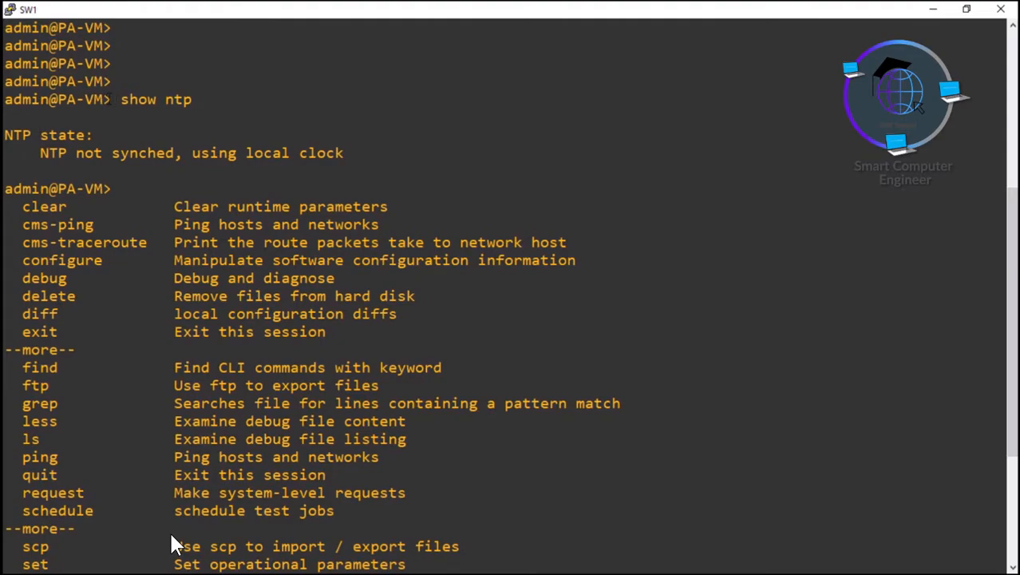
left_click_drag(114, 99, 343, 155)
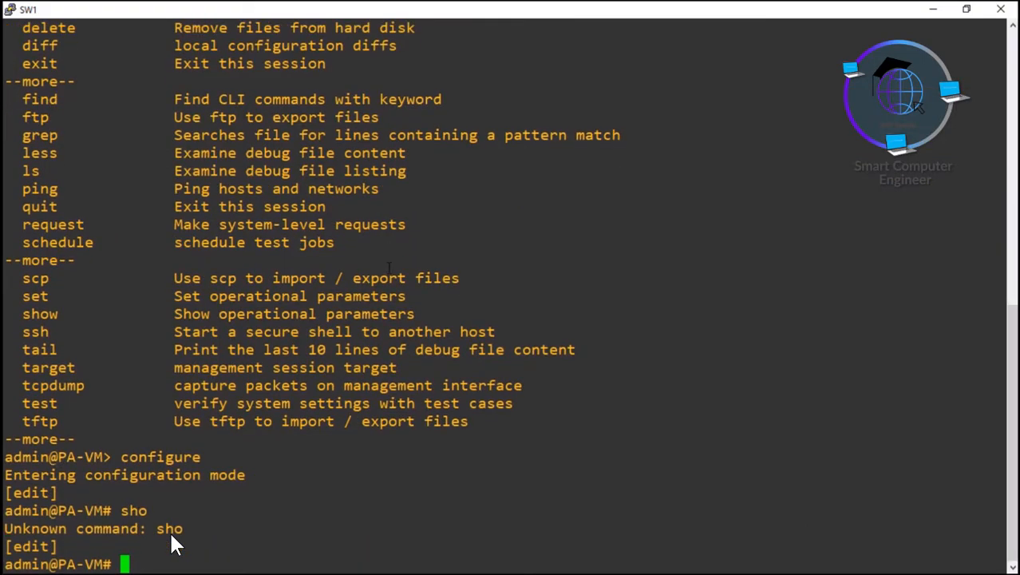
Run 'show ntp' and then 'run show ntp' from configuration mode.
type("show ntp")
key("Return")
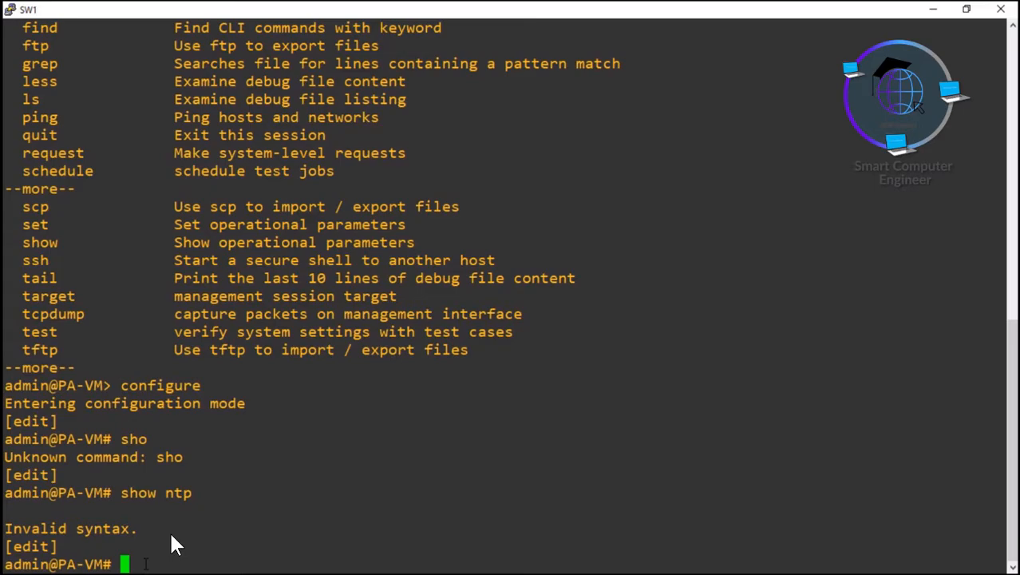
type("run show ntp")
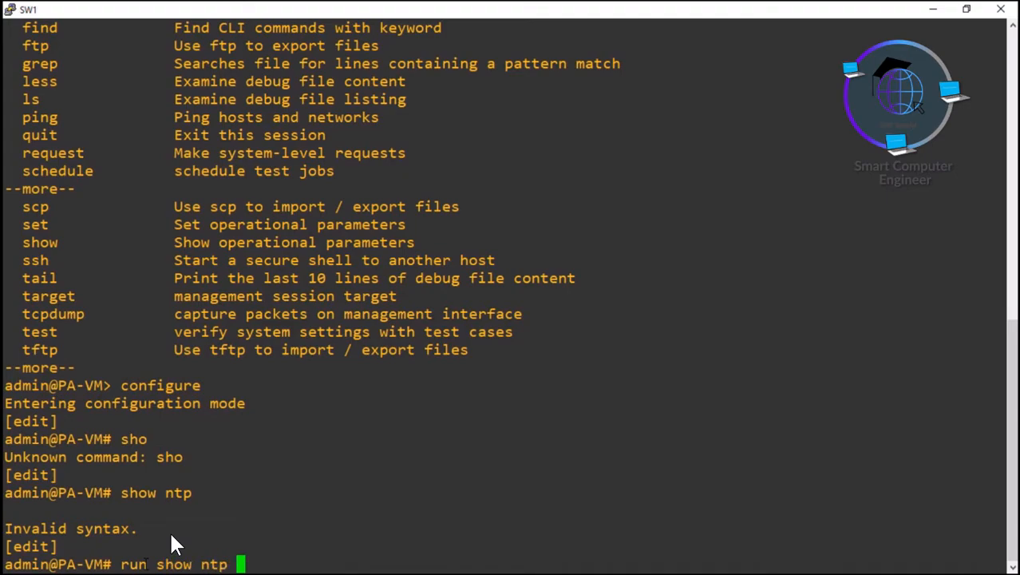
key("Return")
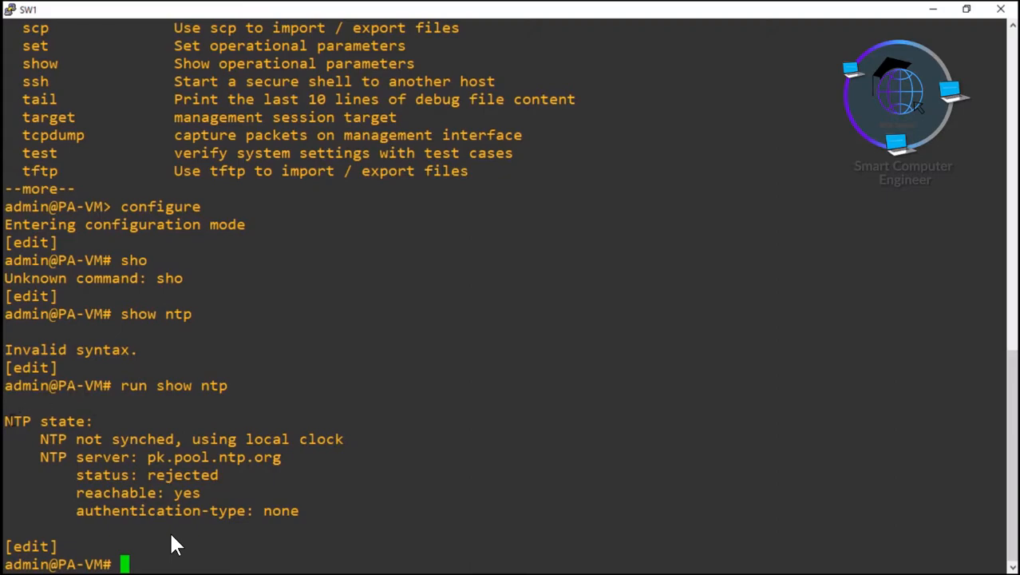
Highlight the output showing pk.pool.ntp.org reachable but rejected, then restore the PuTTY window.
left_click_drag(7, 421, 336, 451)
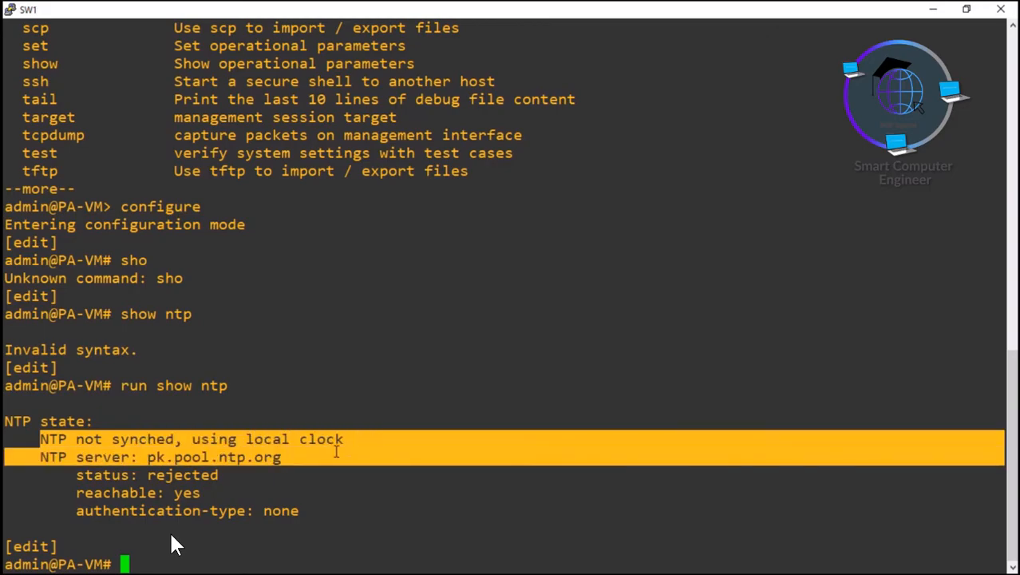
left_click(168, 461)
left_click_drag(35, 456, 174, 475)
left_click(155, 495)
left_click(162, 479)
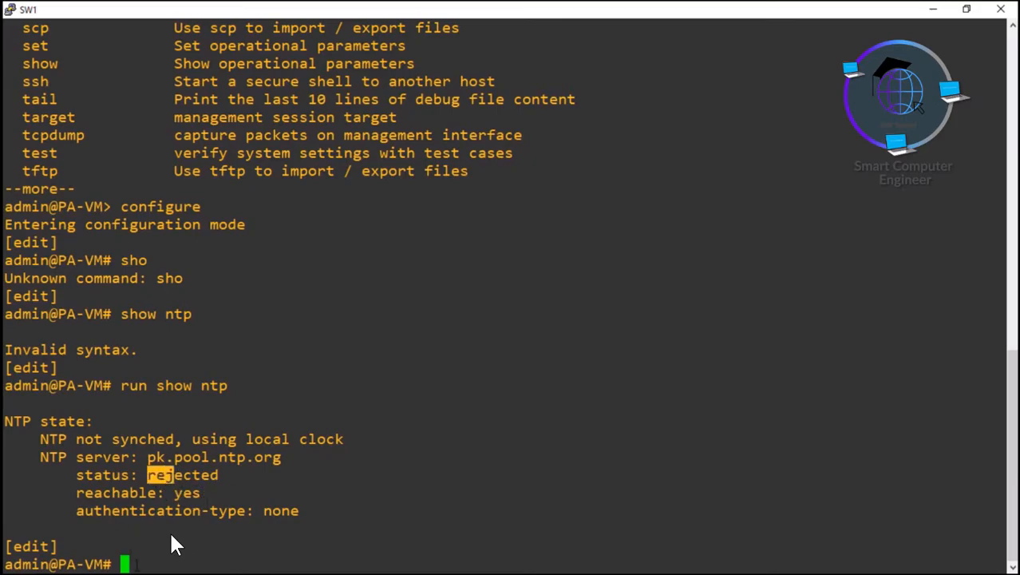
left_click(137, 564)
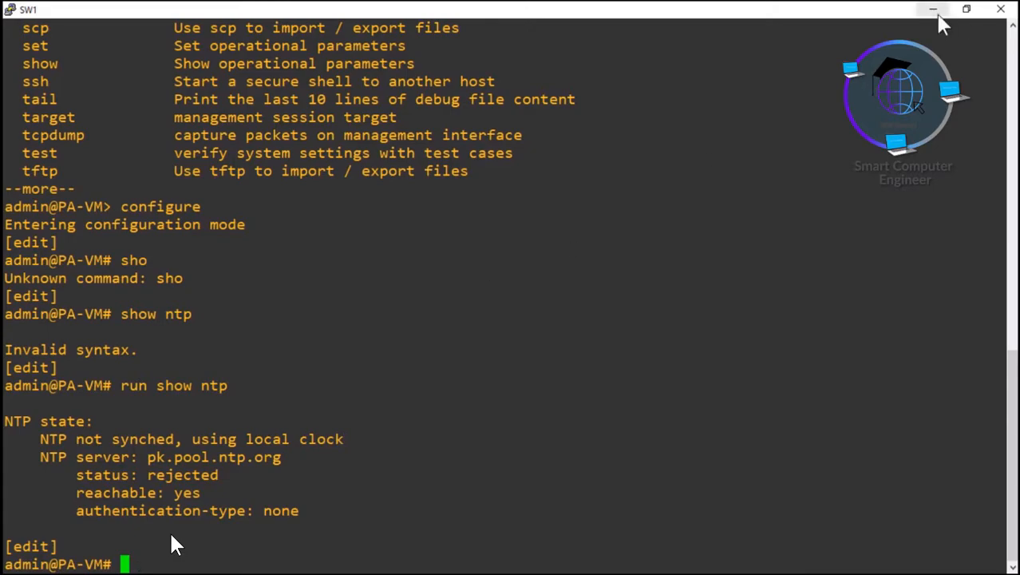
left_click(967, 9)
Minimize PuTTY, scroll the Device sidebar, and show the Save Changes / Revert Changes options.
left_click(756, 38)
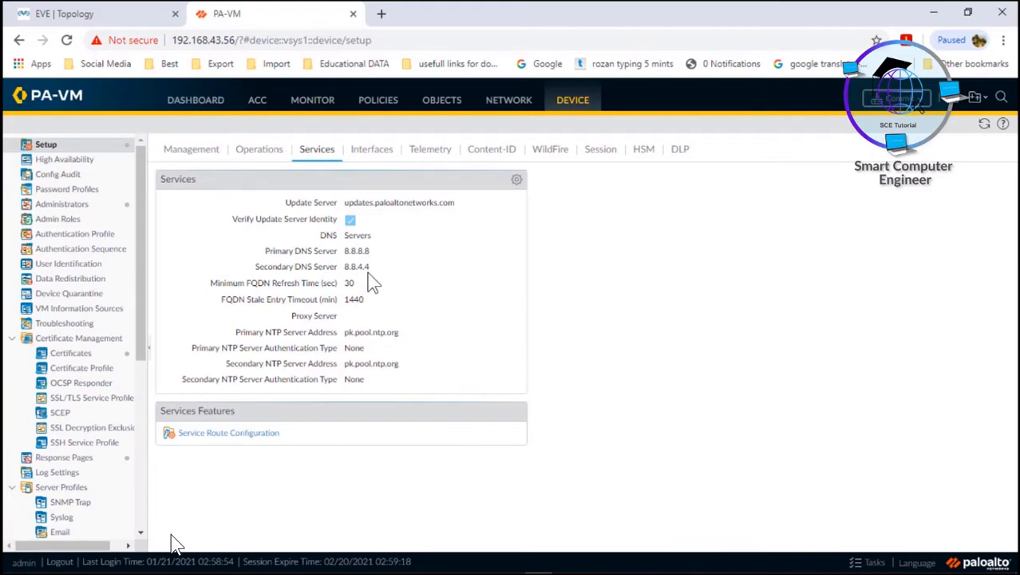
left_click_drag(139, 184, 134, 368)
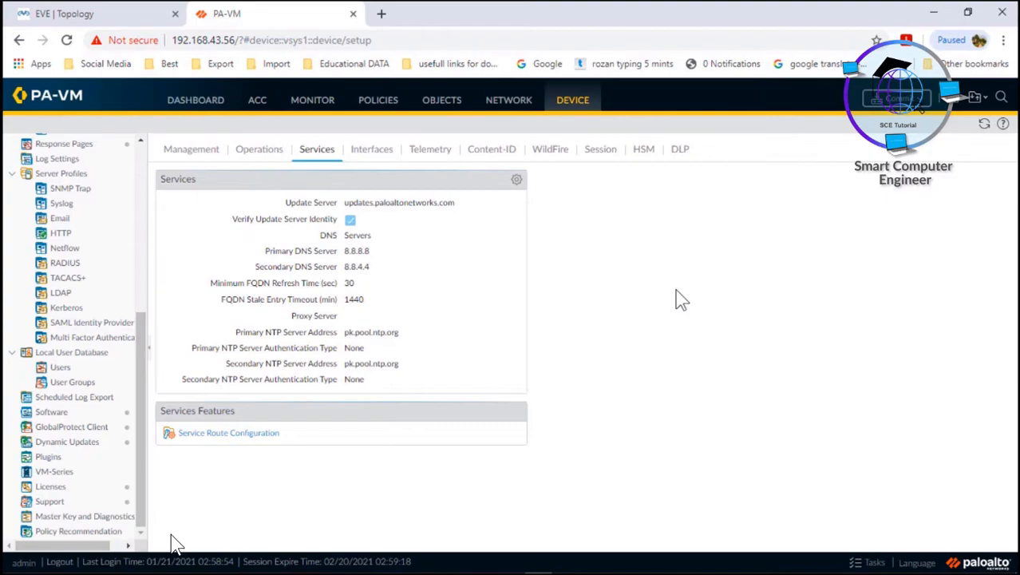
left_click(987, 106)
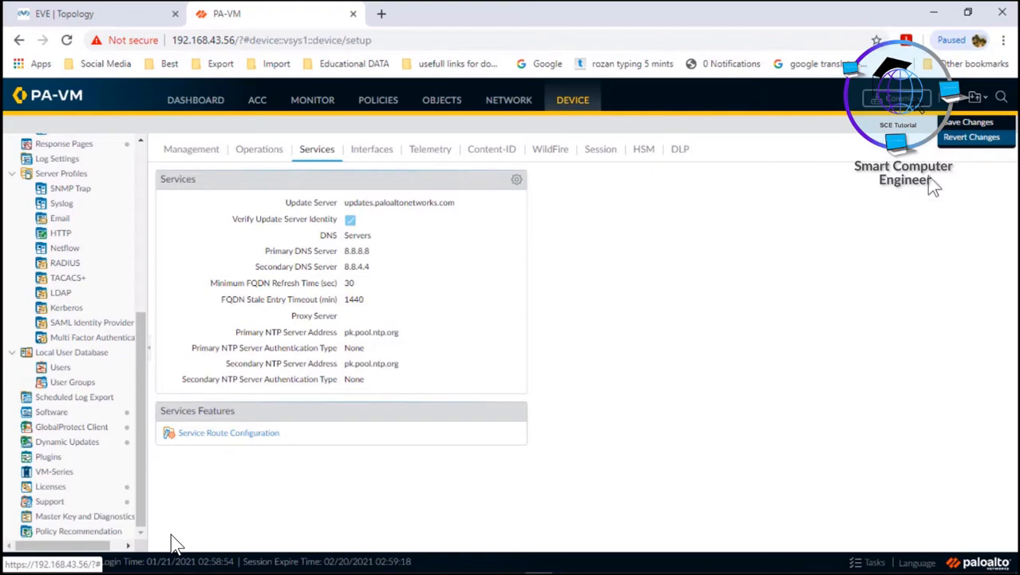
Run a Global Find for 'services' across the configuration and expand the matching Applications results.
left_click(866, 257)
left_click(1001, 99)
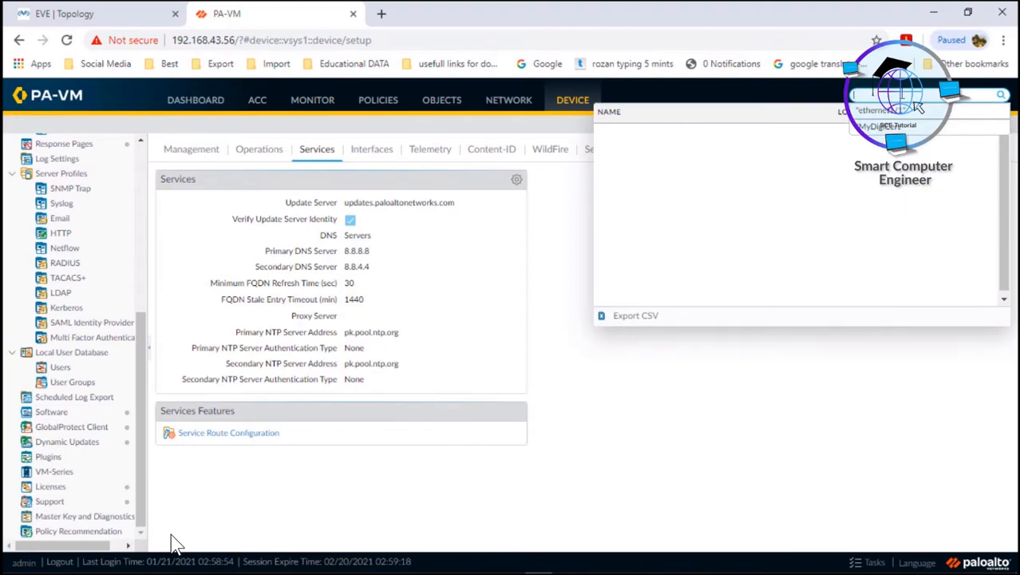
type("service")
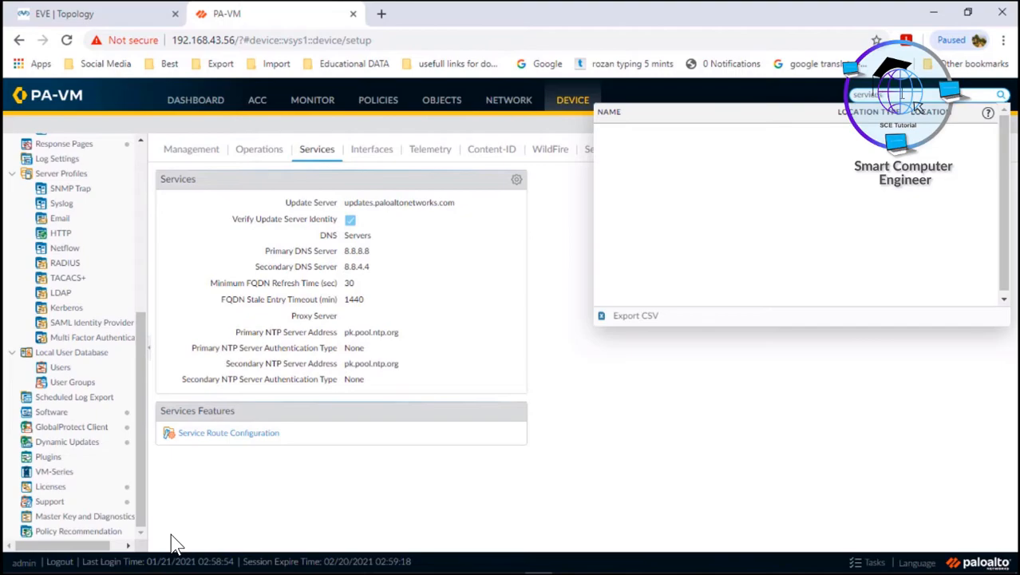
key("Return")
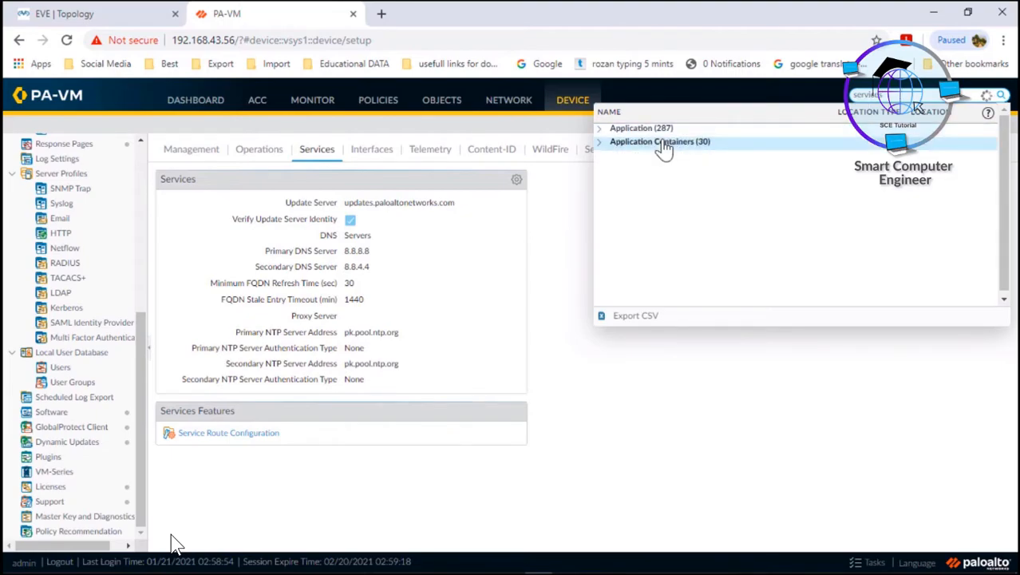
left_click(606, 129)
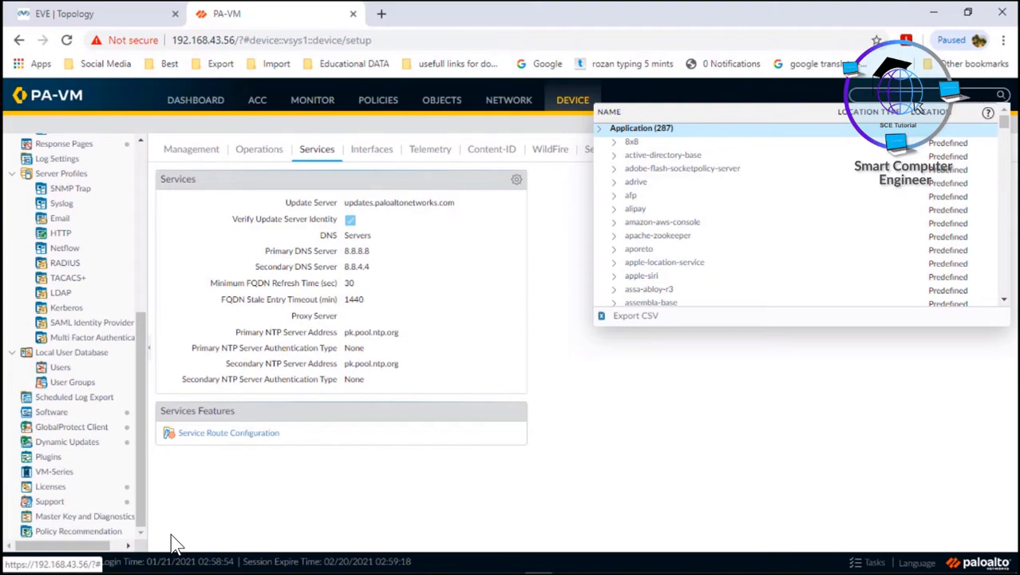
Change the Global Find search to 'dns' and expand its Applications results.
left_click(981, 95)
key("BackSpace")
key("BackSpace")
key("BackSpace")
key("BackSpace")
key("BackSpace")
key("BackSpace")
key("BackSpace")
key("BackSpace")
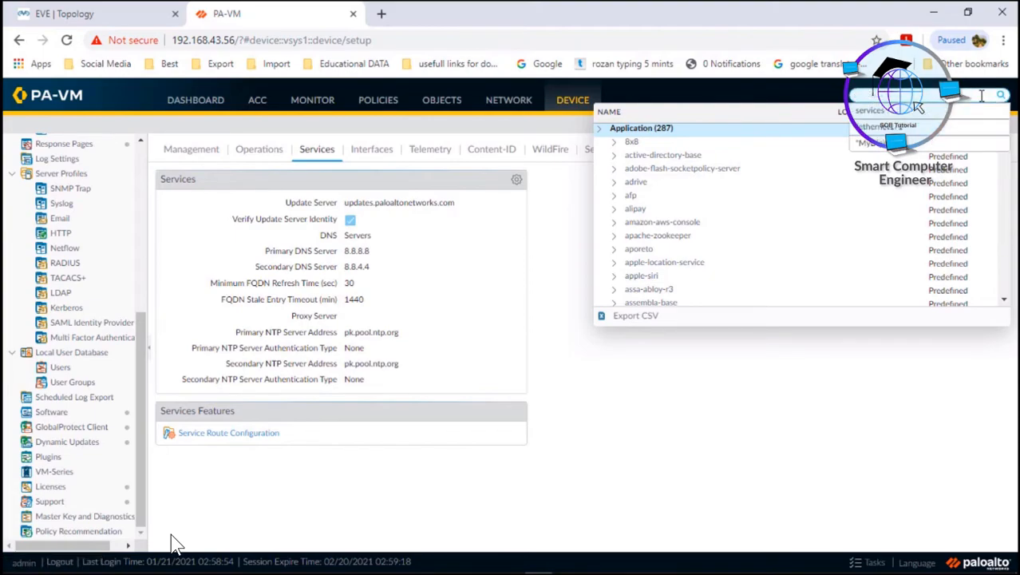
type("dns")
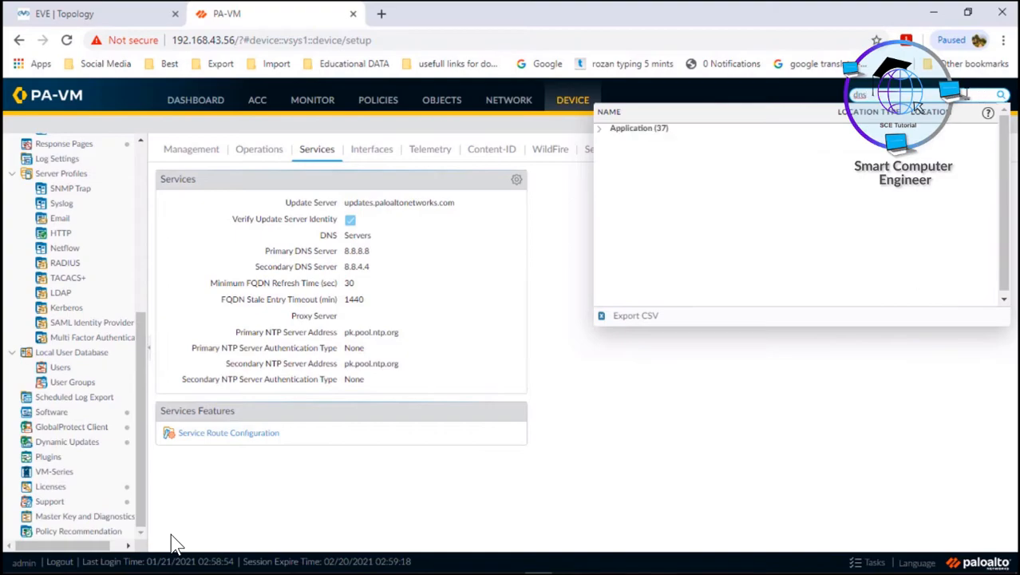
left_click(600, 130)
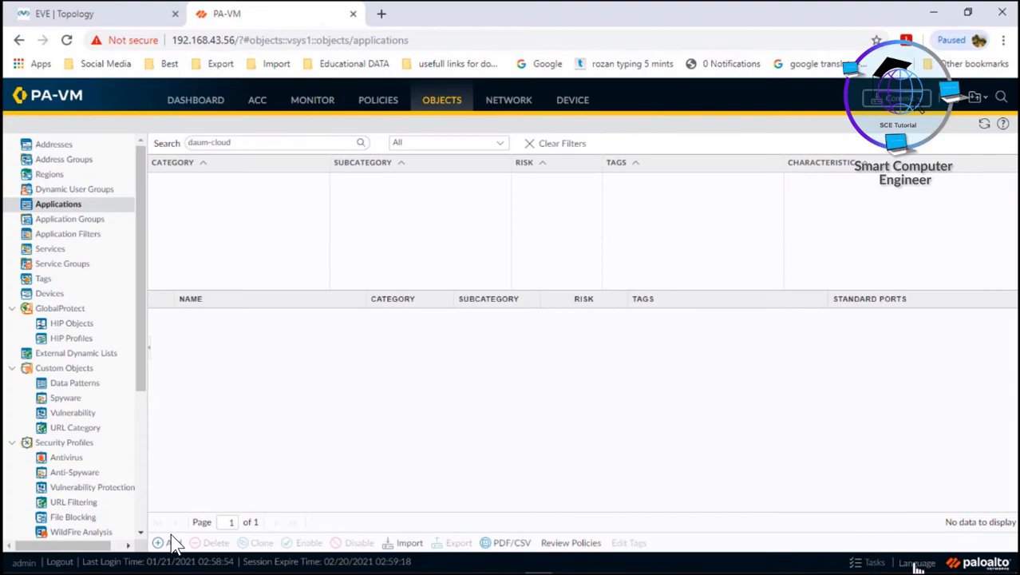
left_click(917, 563)
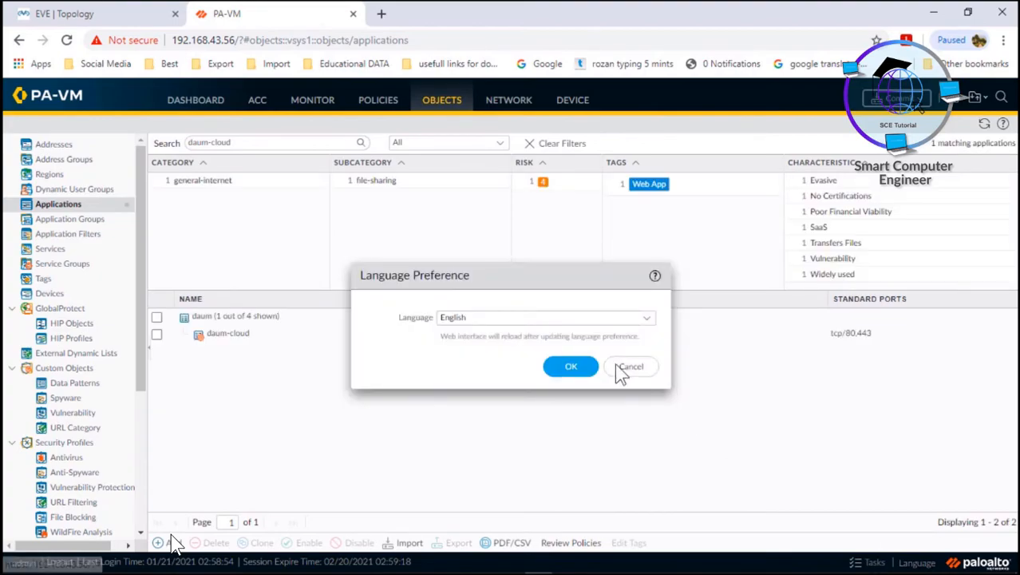
left_click(635, 323)
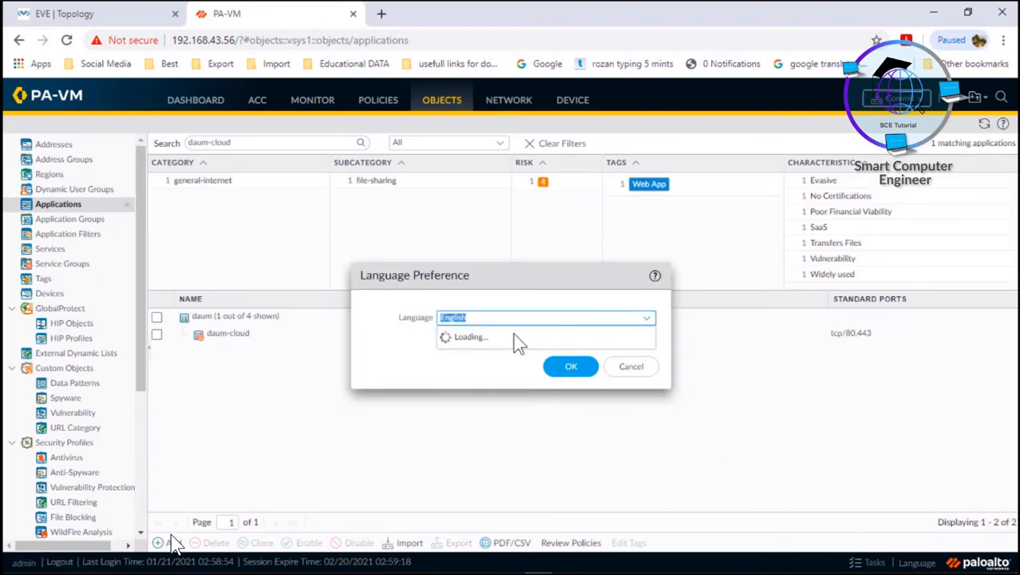
left_click(465, 356)
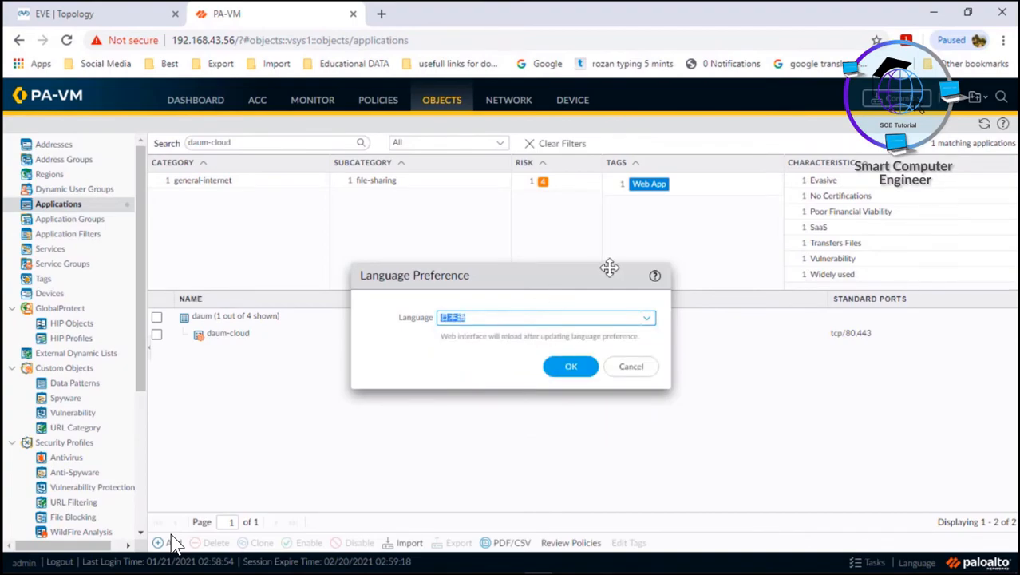
left_click(557, 321)
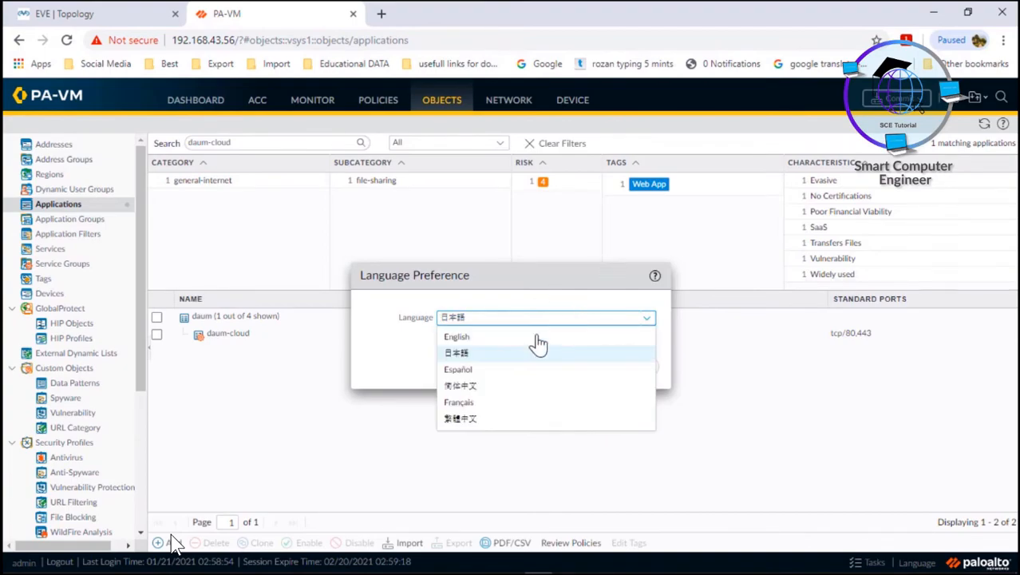
left_click(457, 405)
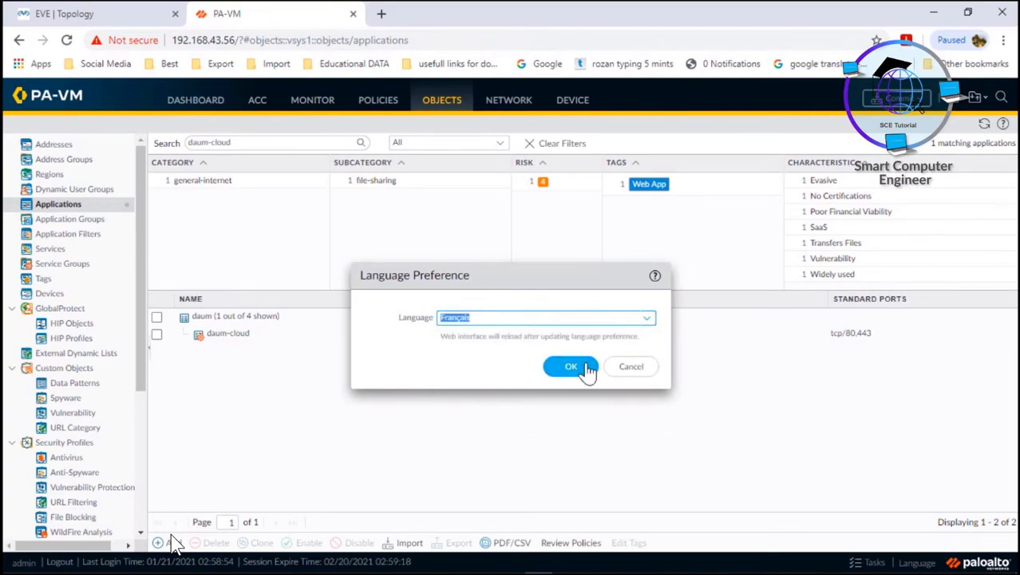
left_click(630, 367)
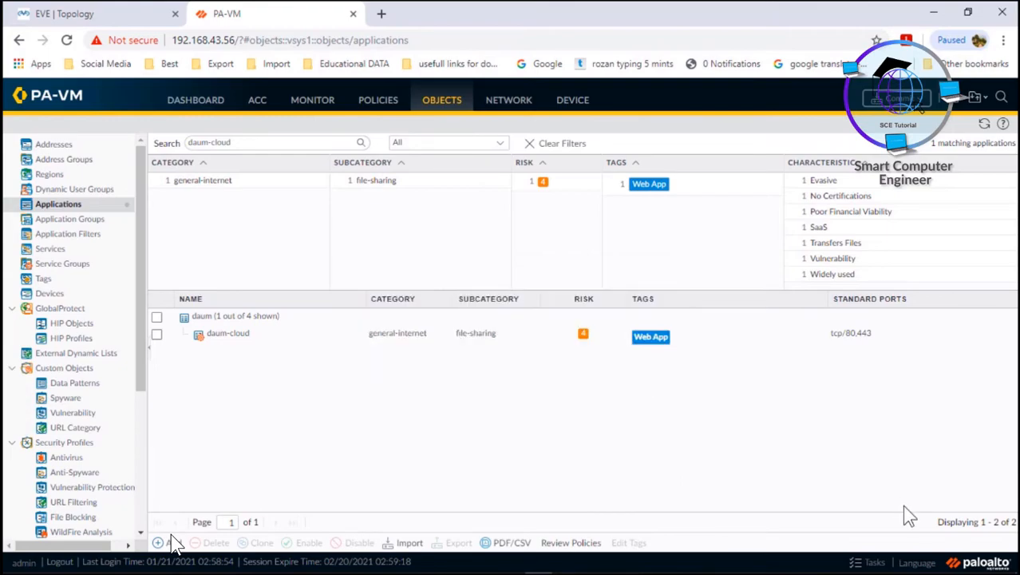
left_click(873, 563)
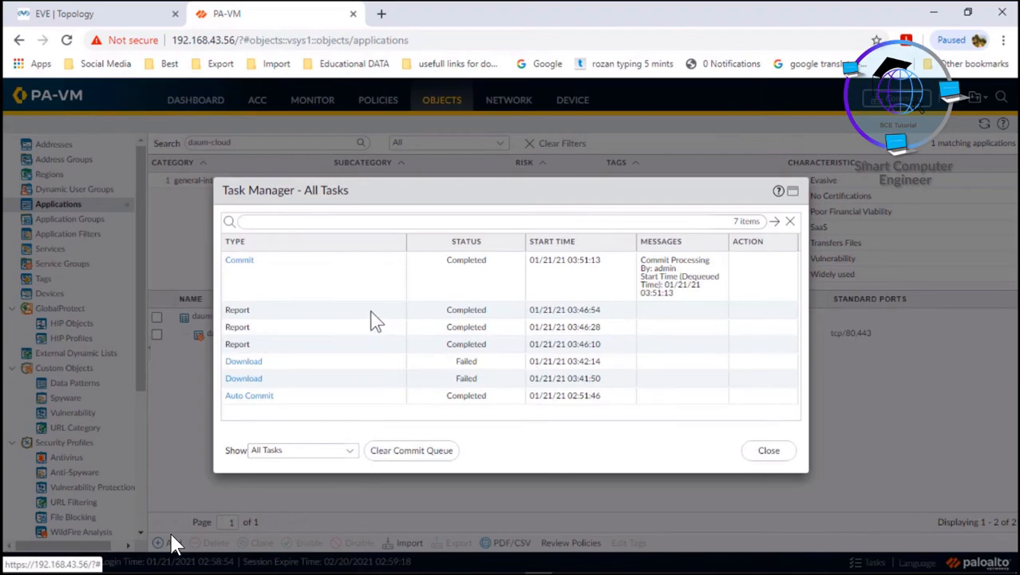
left_click(313, 457)
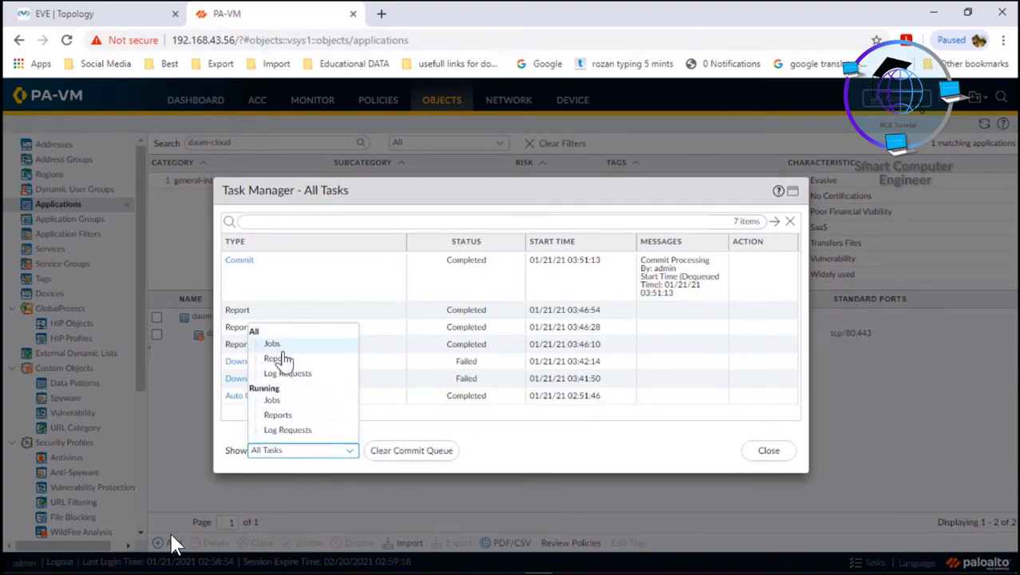
left_click(278, 358)
left_click(294, 452)
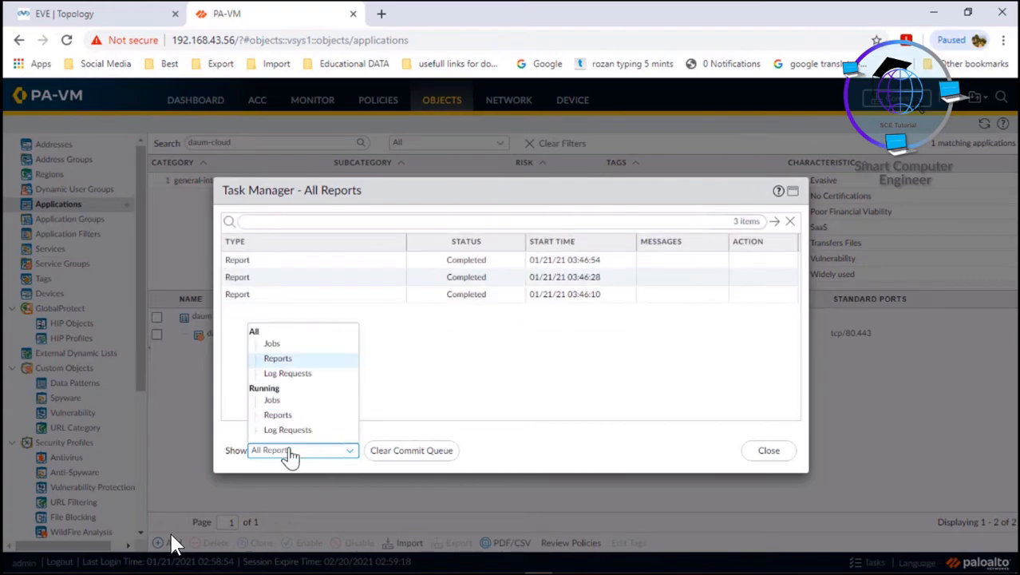
left_click(285, 373)
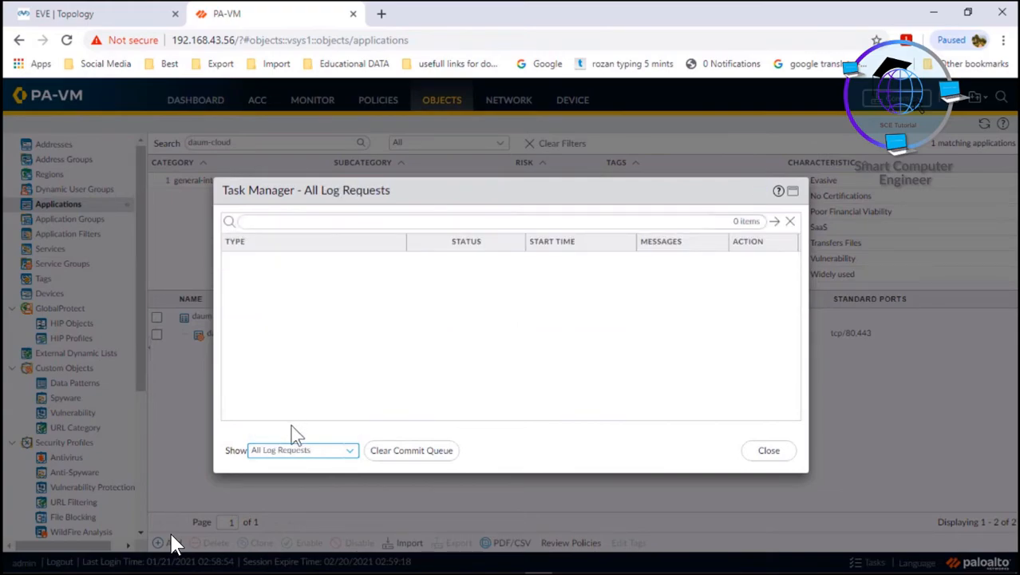
left_click(290, 452)
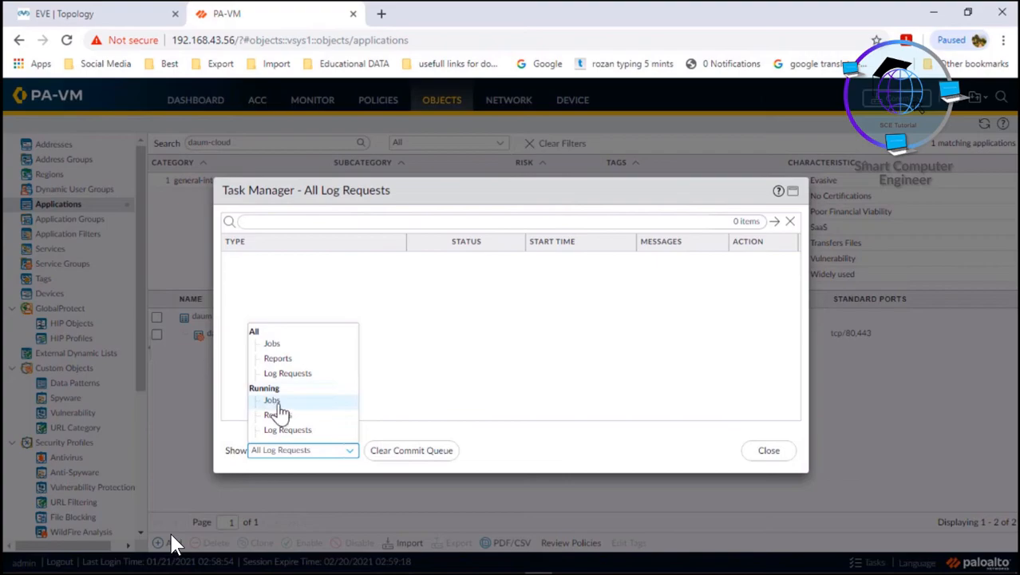
left_click(274, 403)
left_click(281, 451)
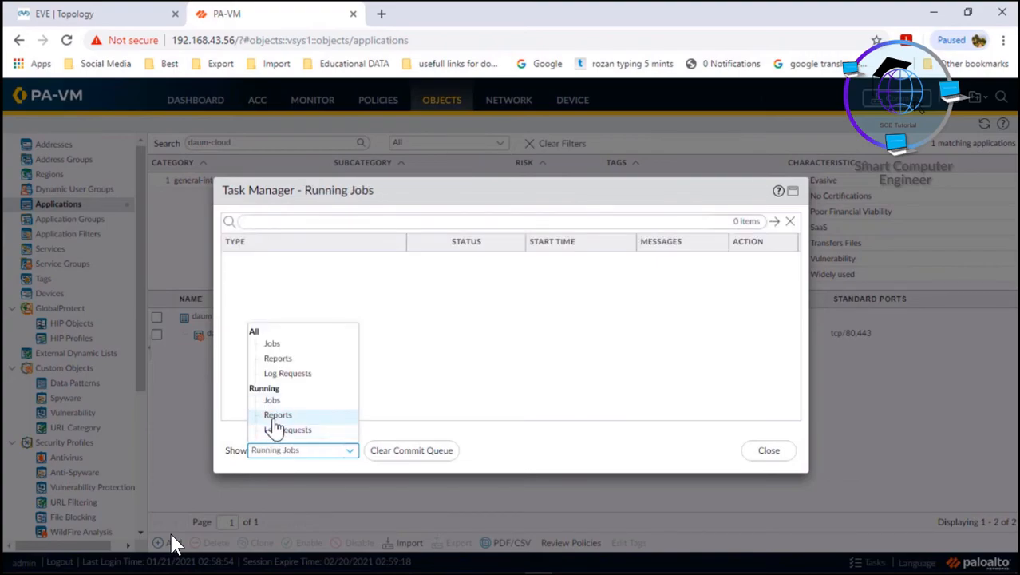
left_click(275, 415)
left_click(283, 452)
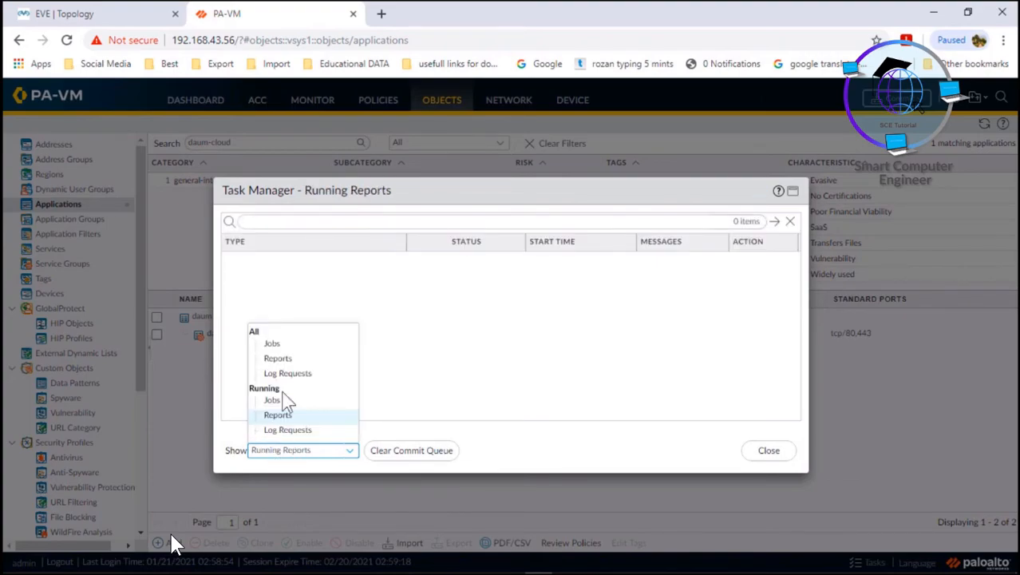
left_click(263, 333)
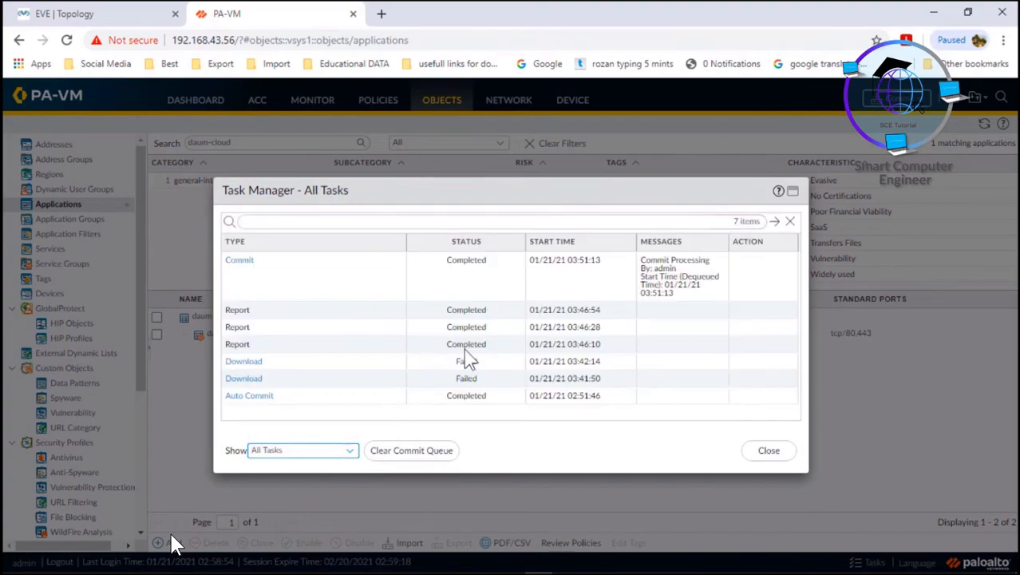
left_click(771, 453)
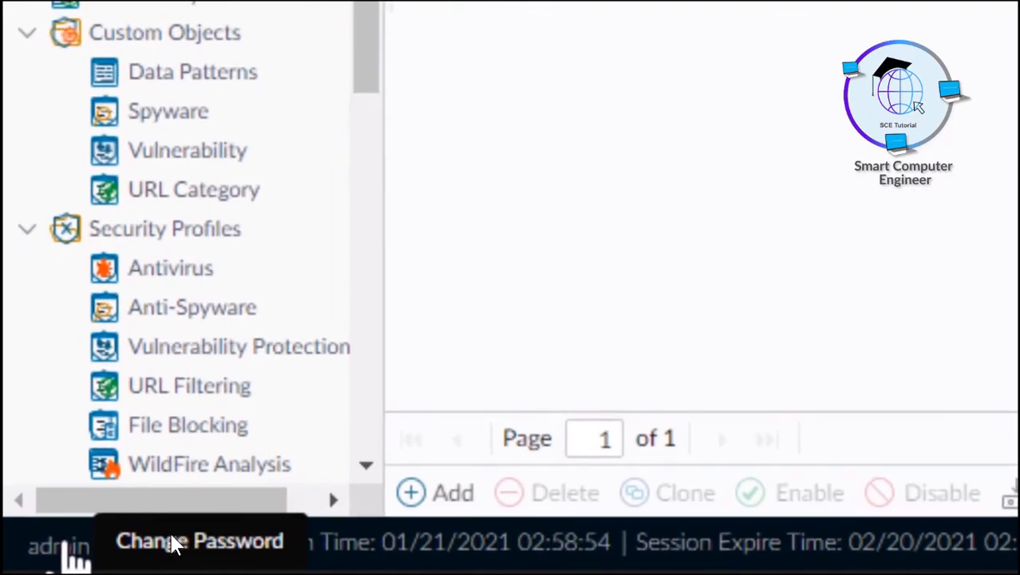
Open and cancel the admin Change Password form, then show the Dashboard overview.
left_click(60, 548)
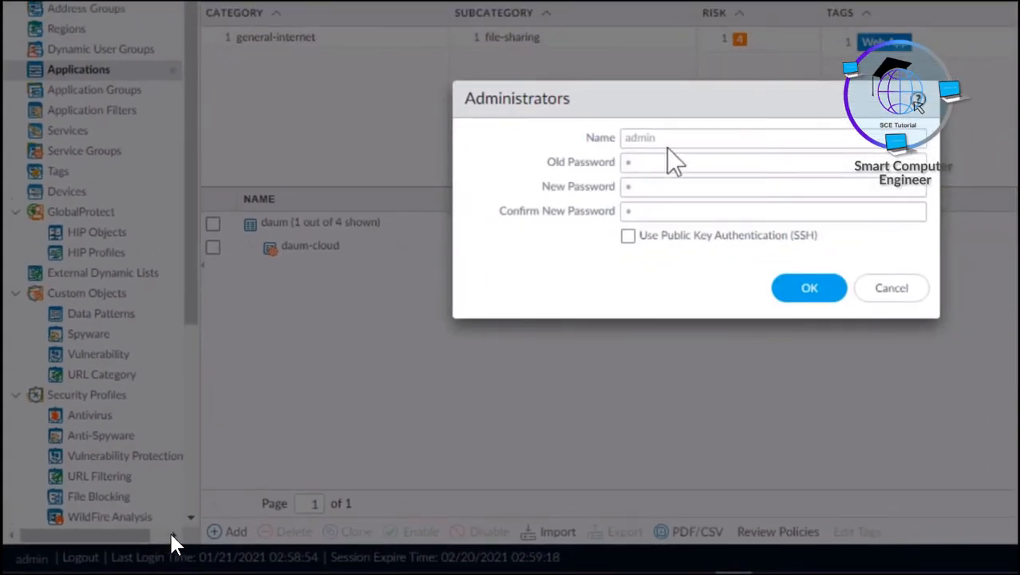
left_click(636, 163)
left_click(630, 186)
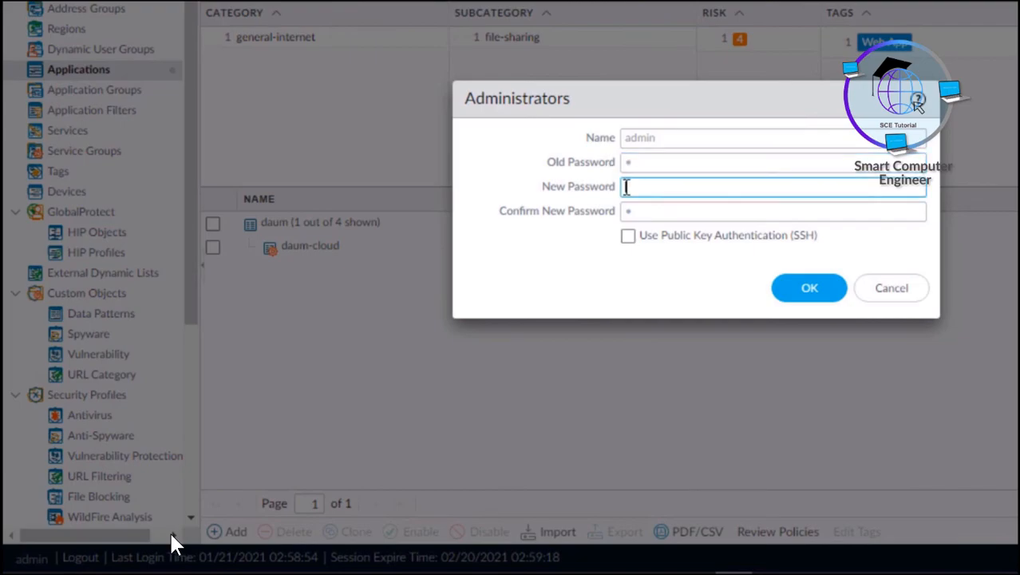
left_click(631, 210)
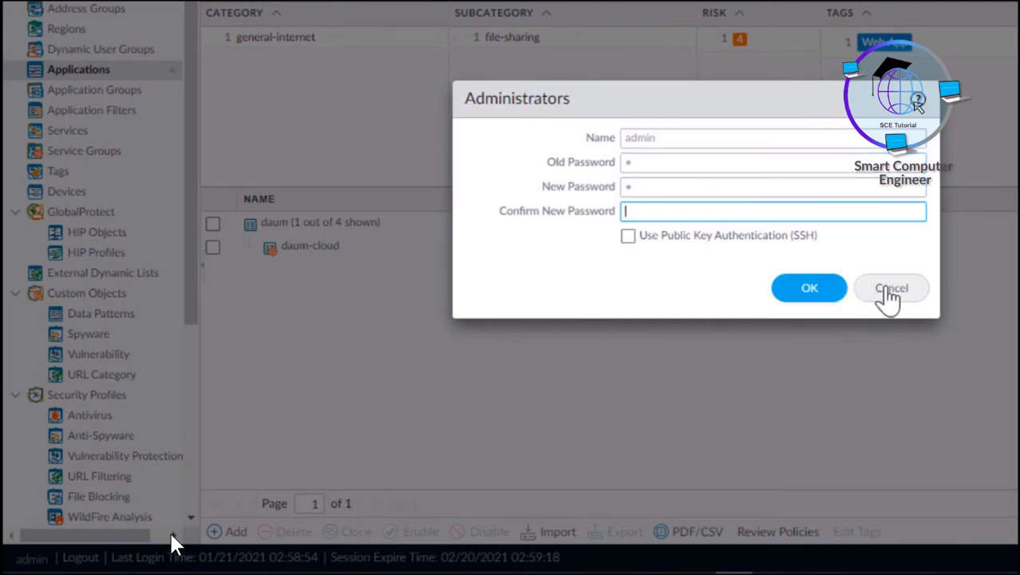
left_click(862, 303)
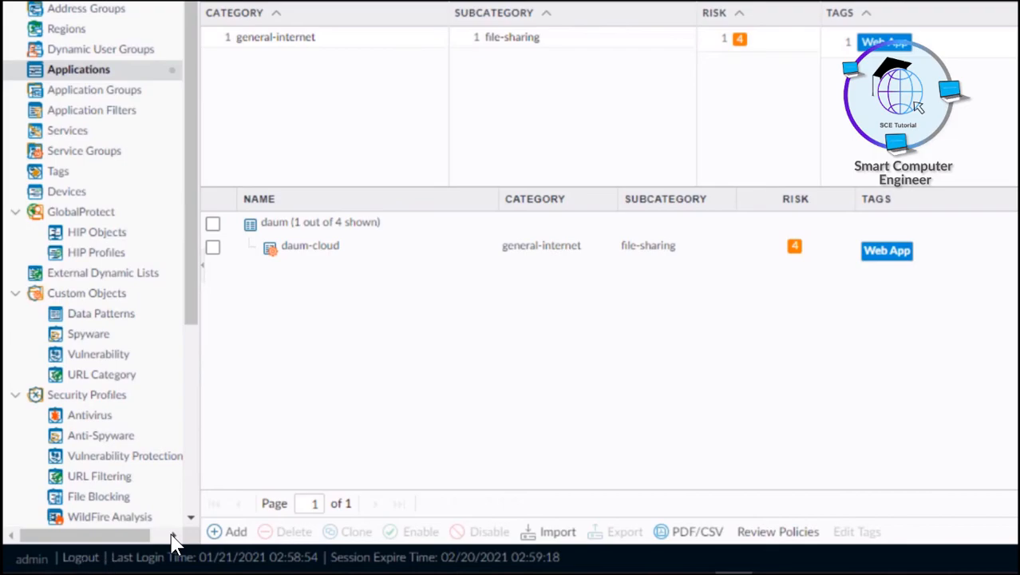
left_click_drag(149, 556, 598, 567)
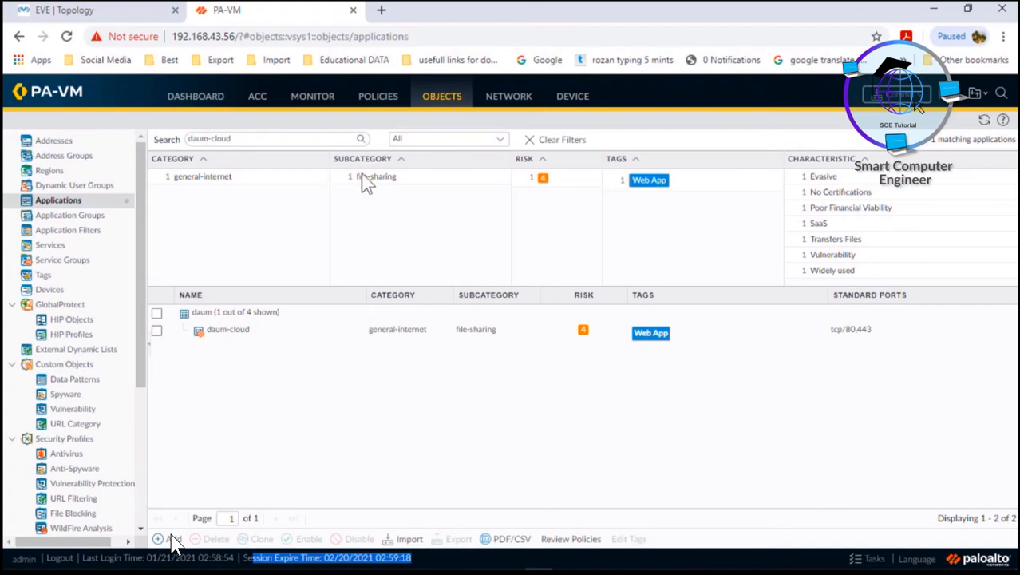
left_click(200, 97)
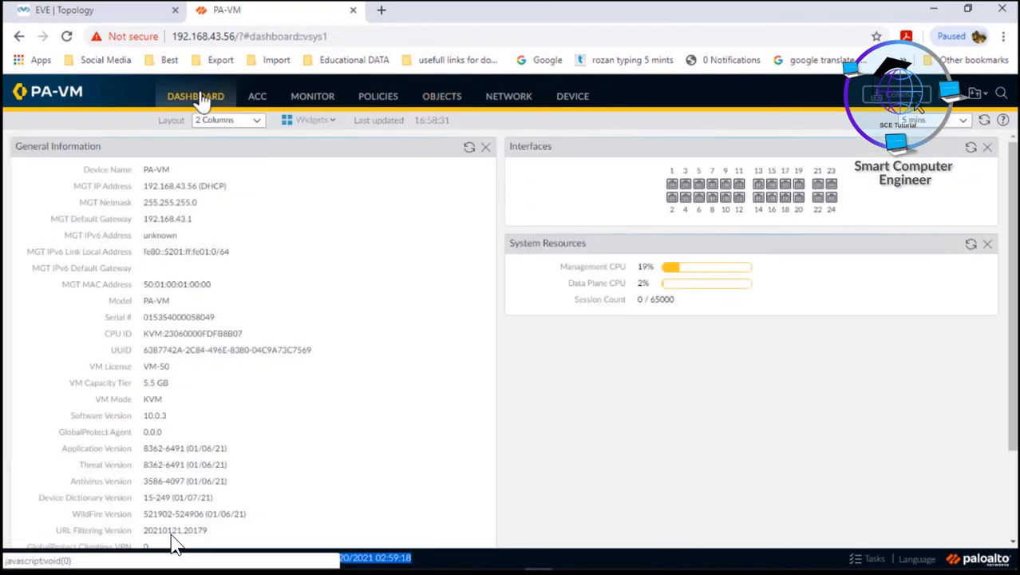